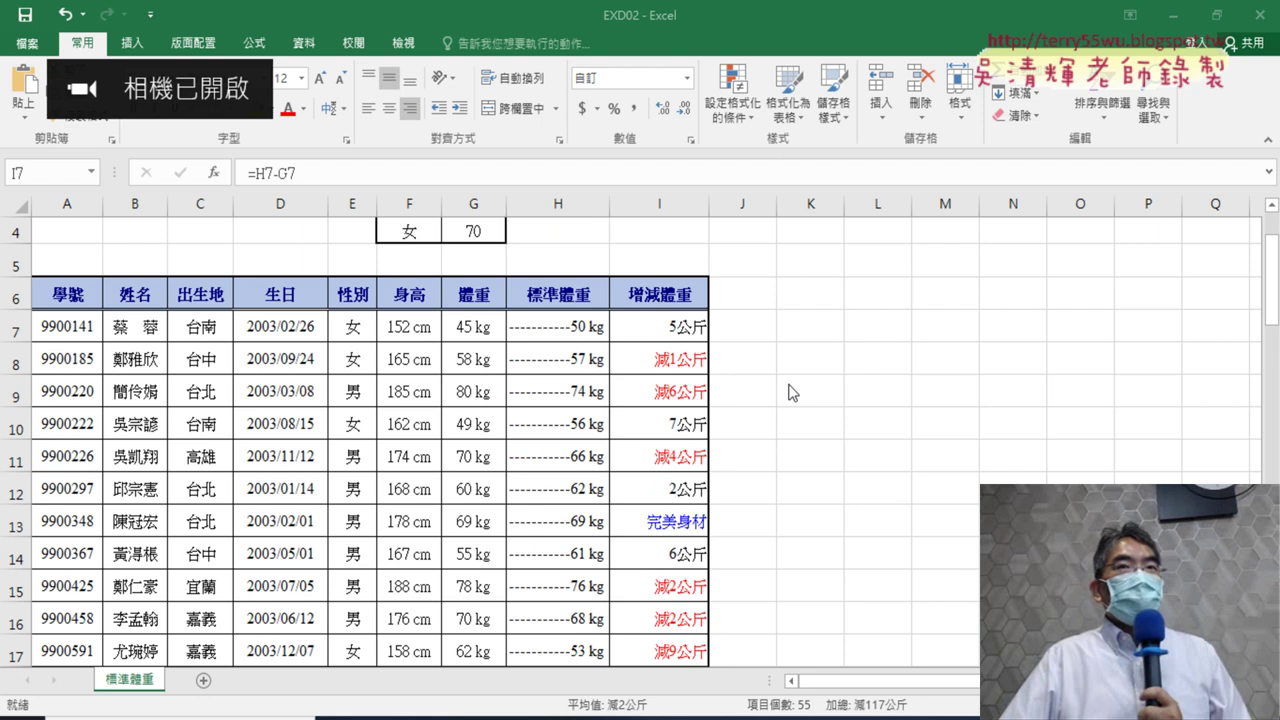
- Inspect the weight-change results in column I, including the zero change in I13
key(ctrl+shift+Down)
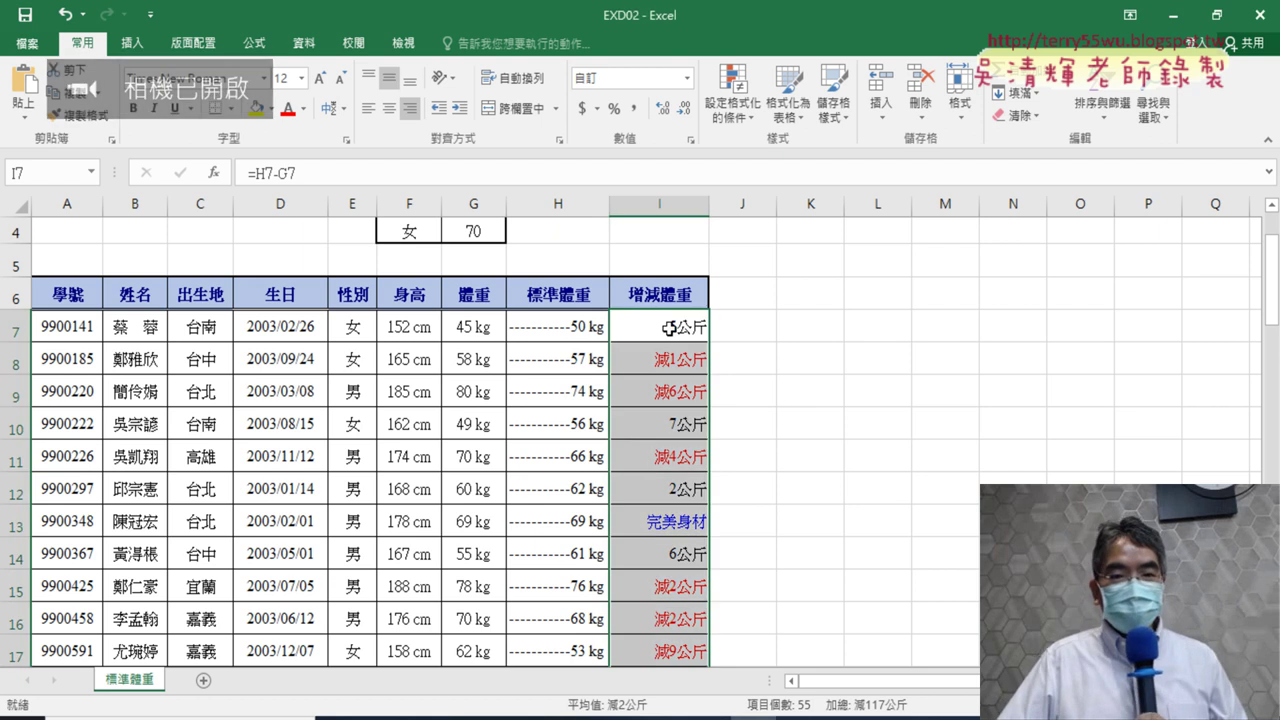
click(675, 328)
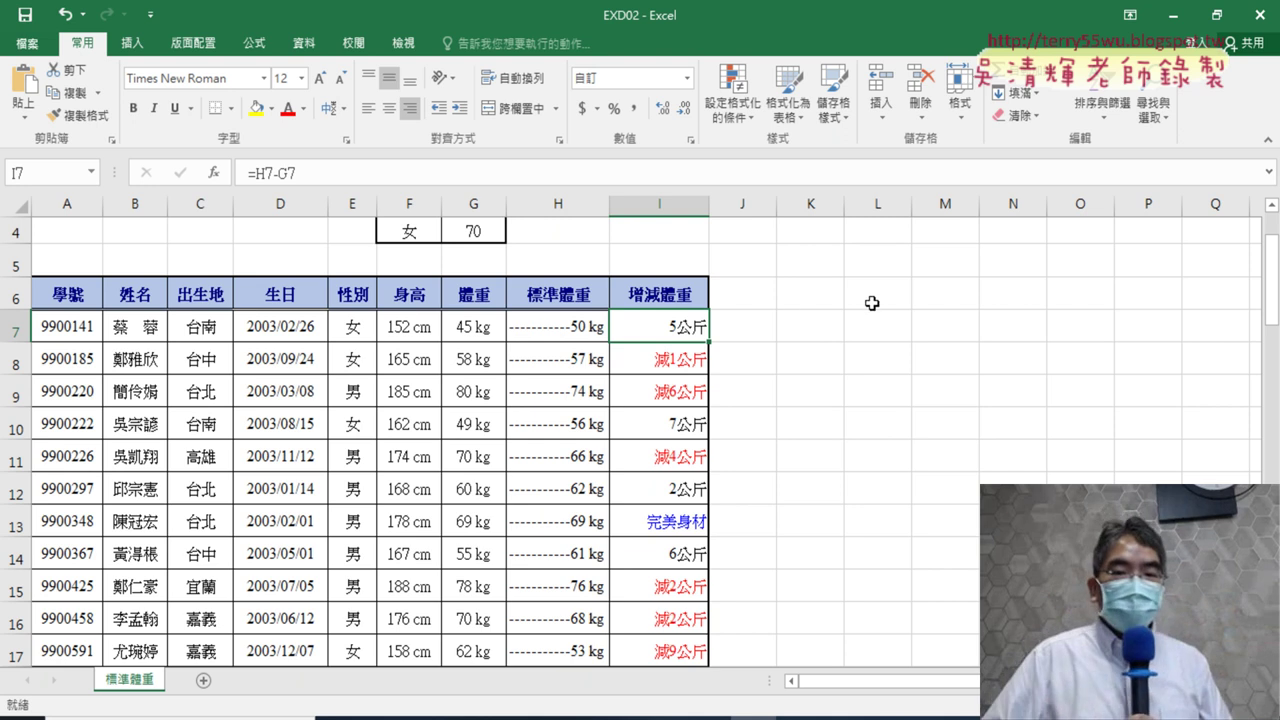
click(688, 523)
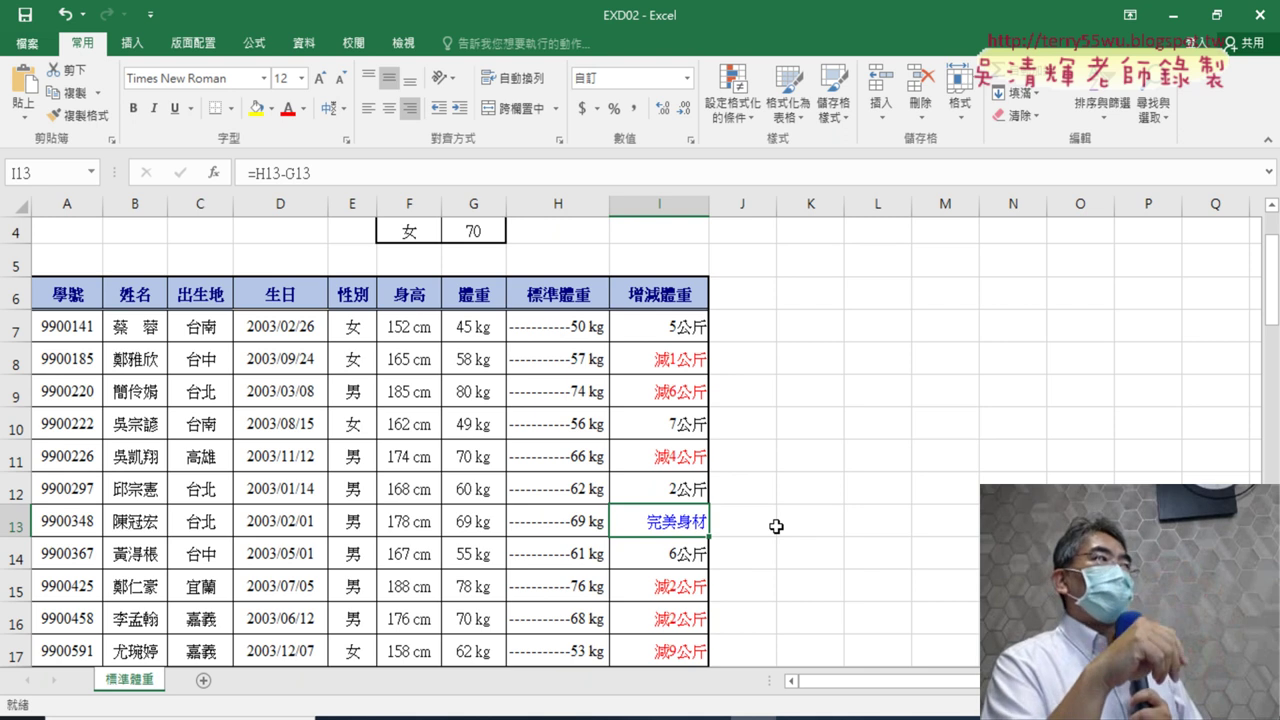
click(674, 328)
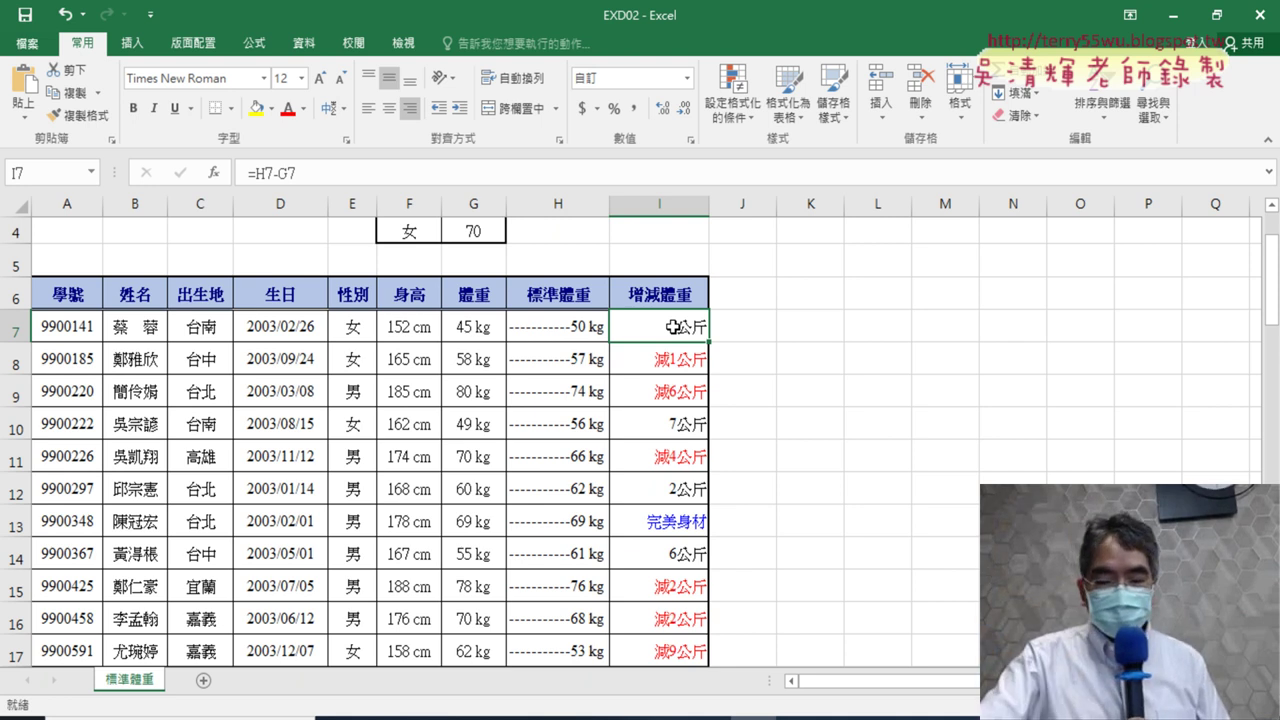
- Open Format Cells for I7:I61 to reveal the custom code 0"公斤";[紅色]"減"0"公斤";[藍色]"完美身材"
key(ctrl+shift+Down)
key(ctrl+d)
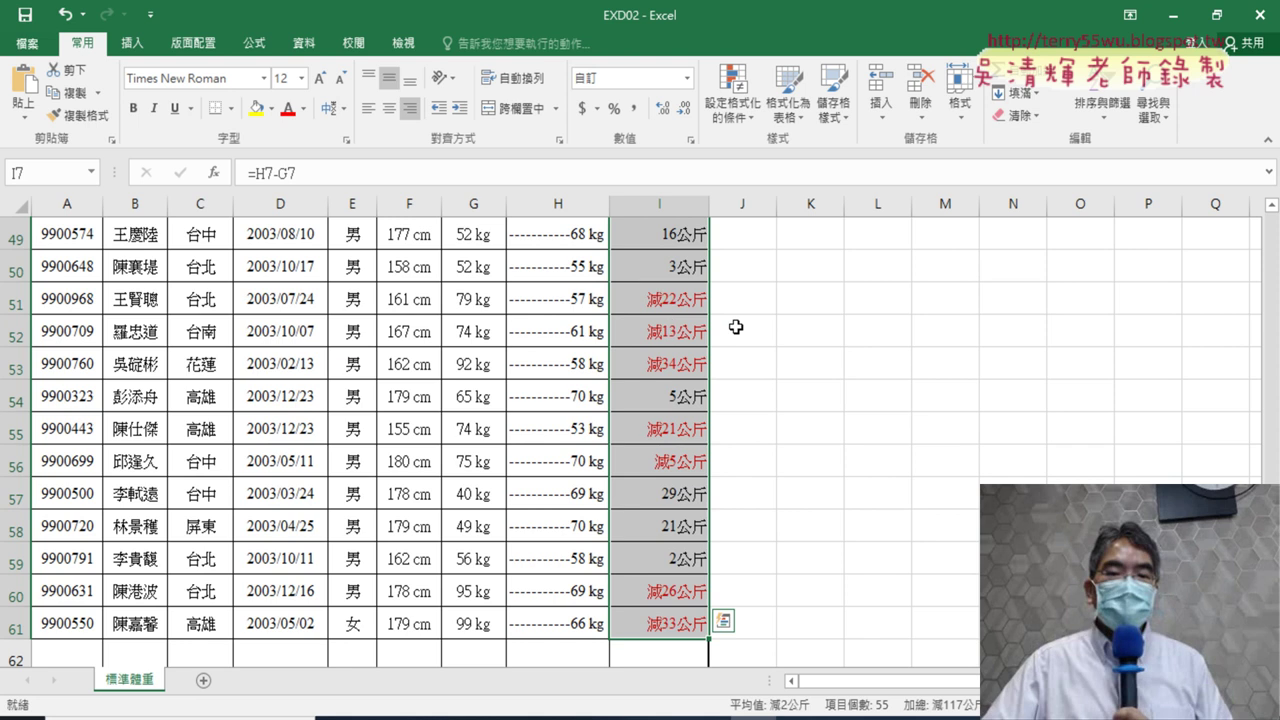
right_click(665, 322)
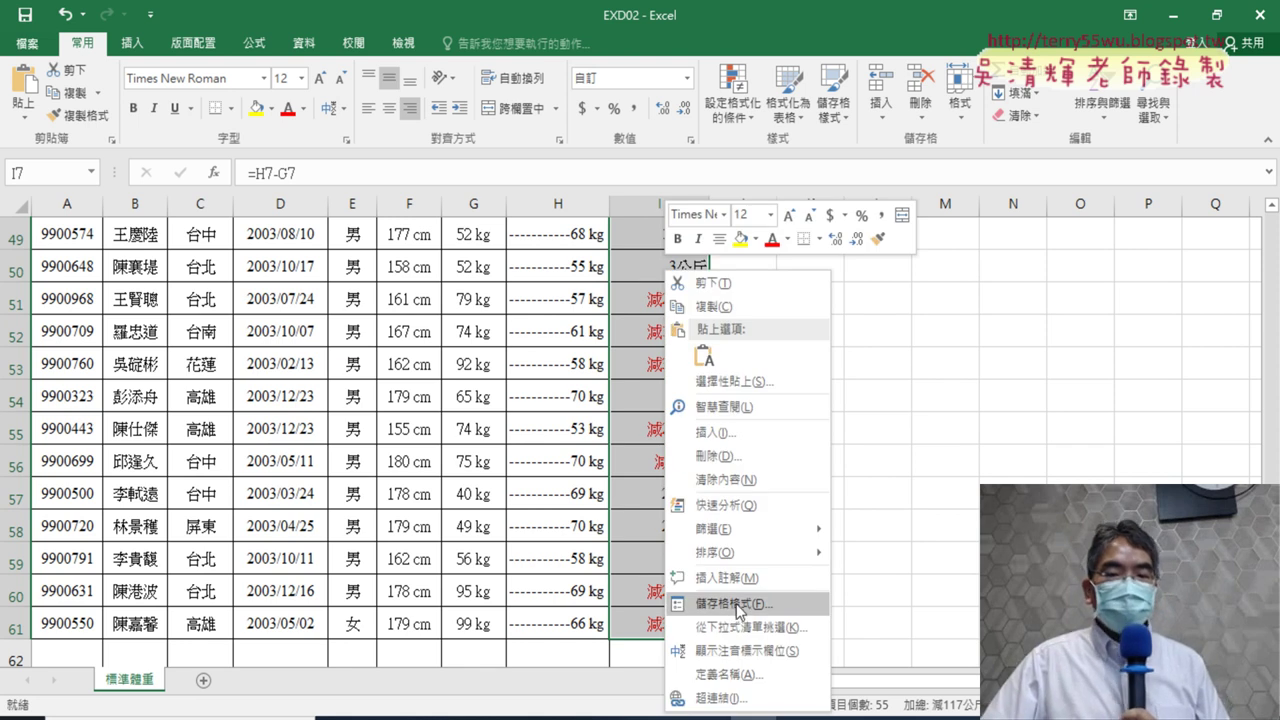
click(745, 604)
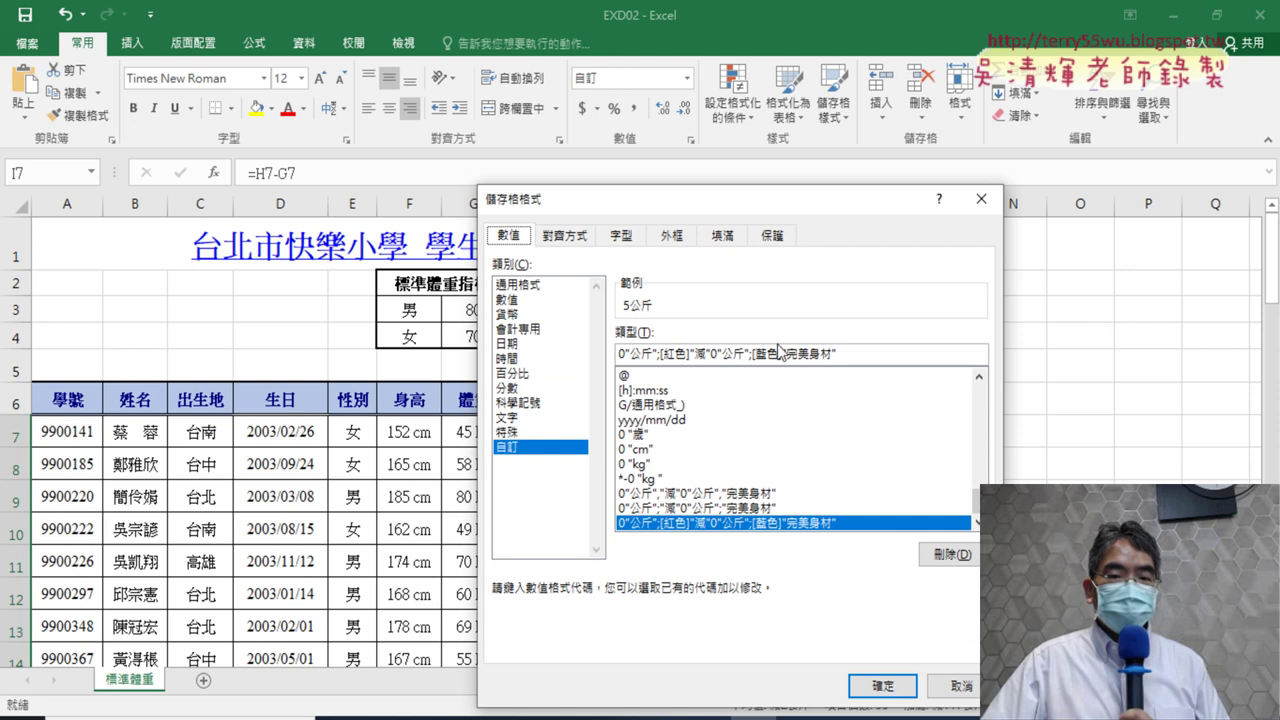
drag(765, 210, 524, 95)
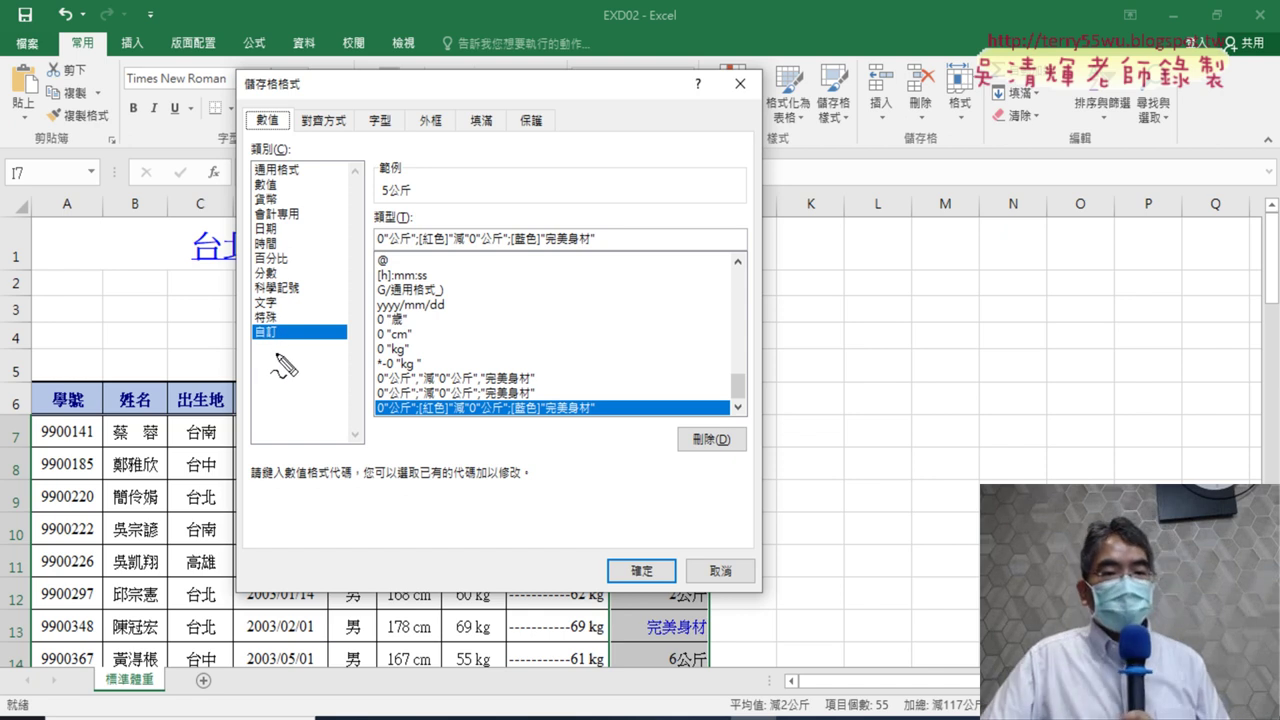
drag(262, 345, 266, 320)
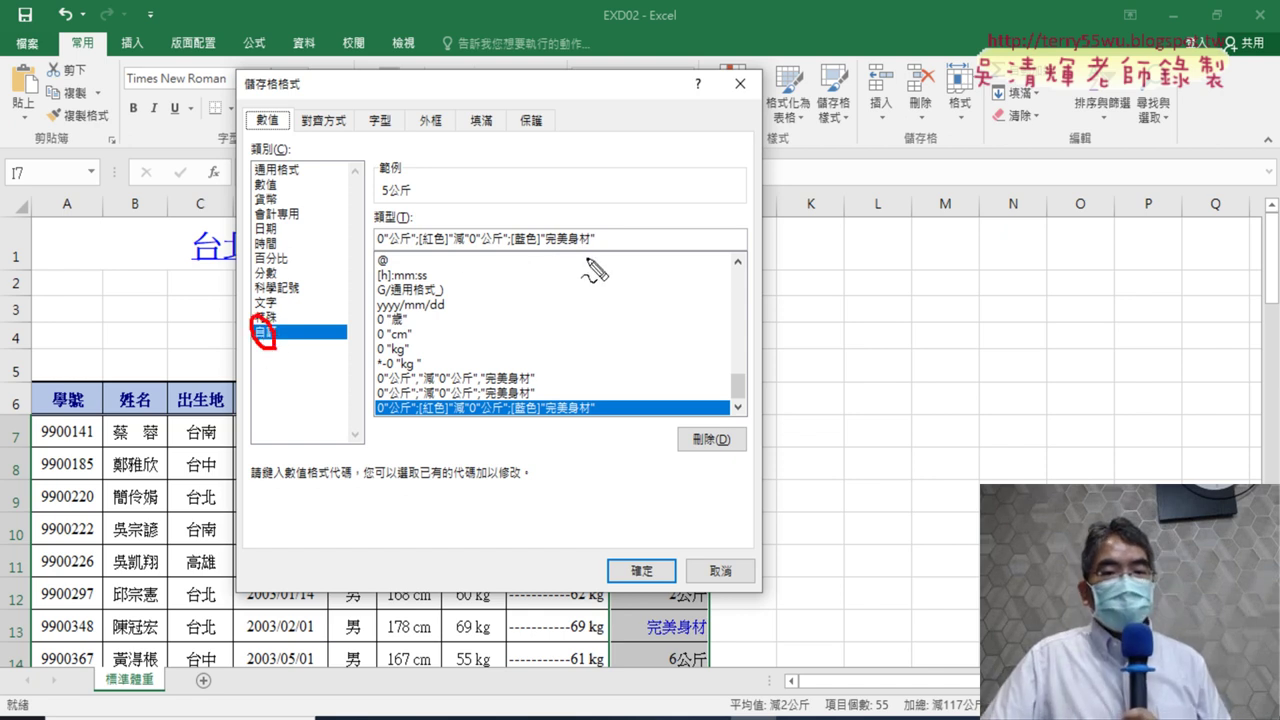
mouse_move(590, 258)
mouse_down()
mouse_move(368, 244)
mouse_move(592, 268)
mouse_up()
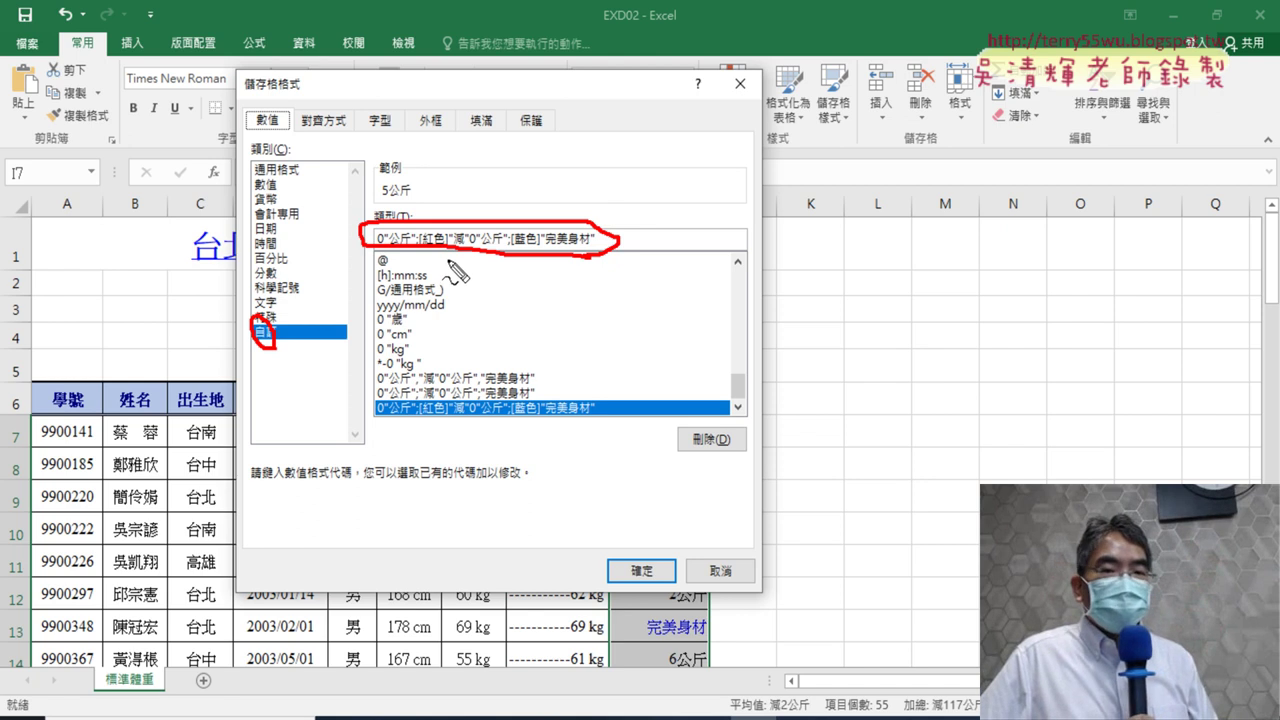
click(415, 180)
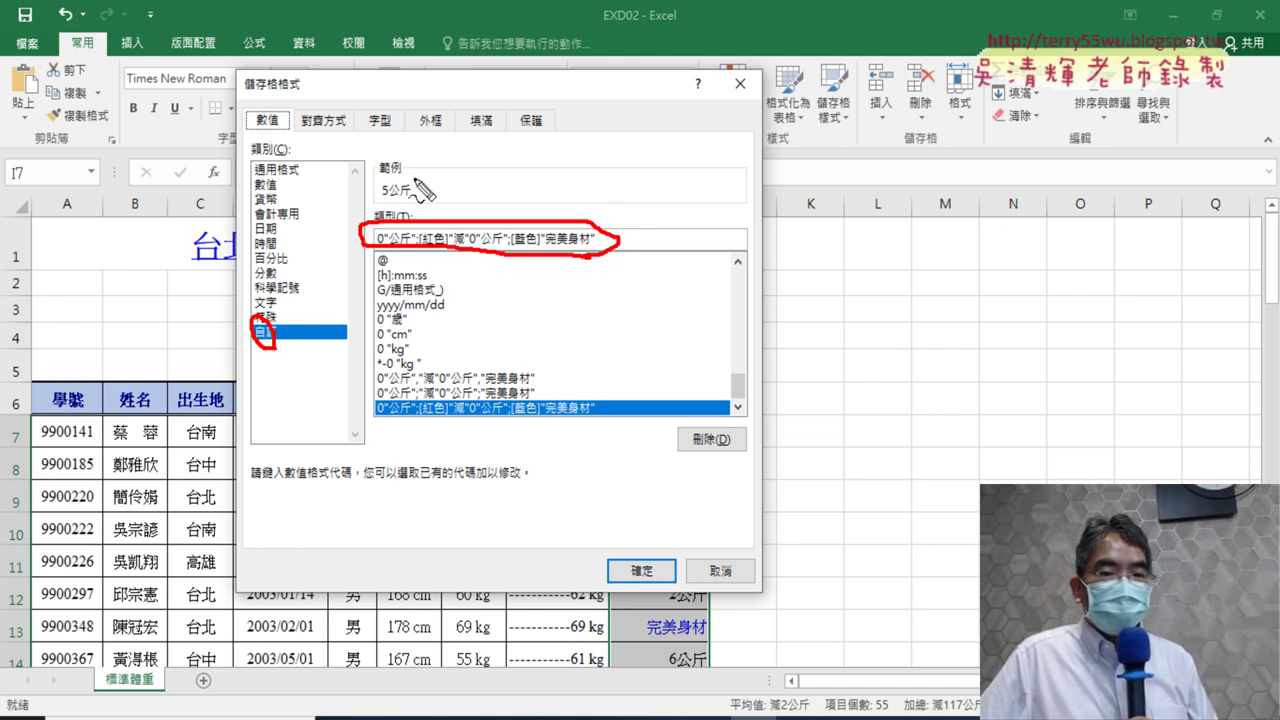
drag(416, 183, 418, 196)
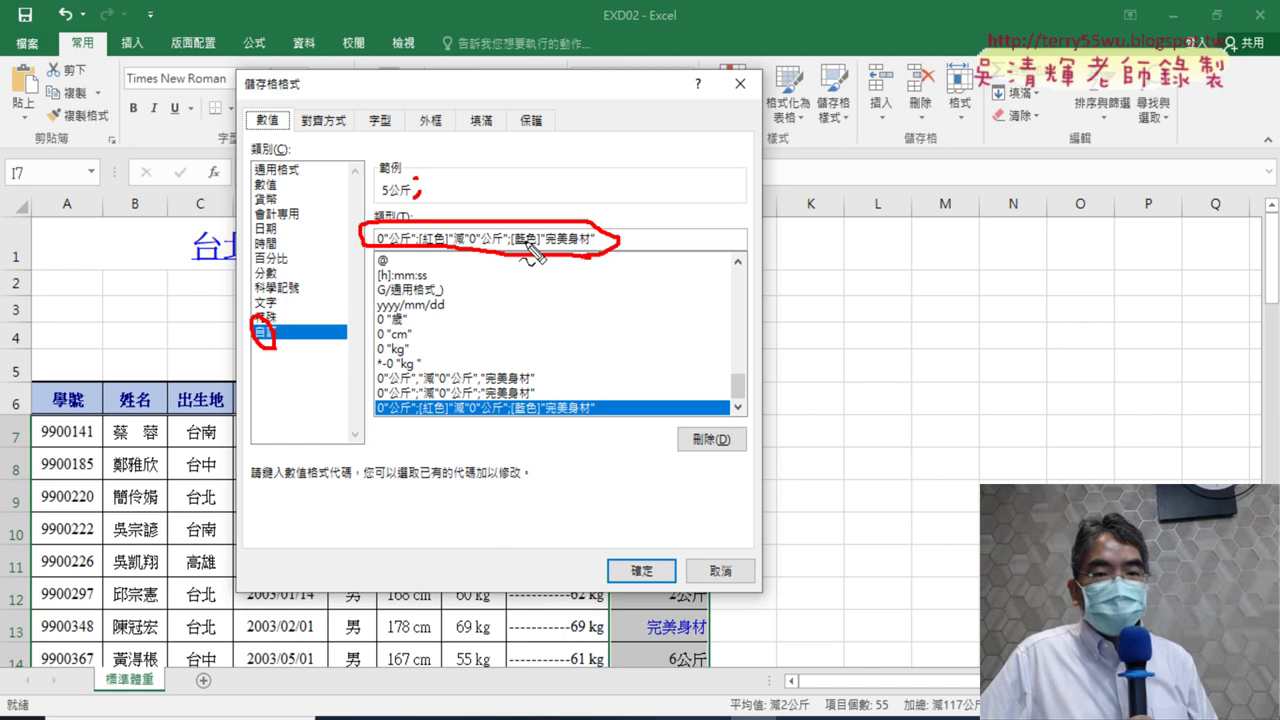
click(512, 174)
drag(514, 186, 516, 205)
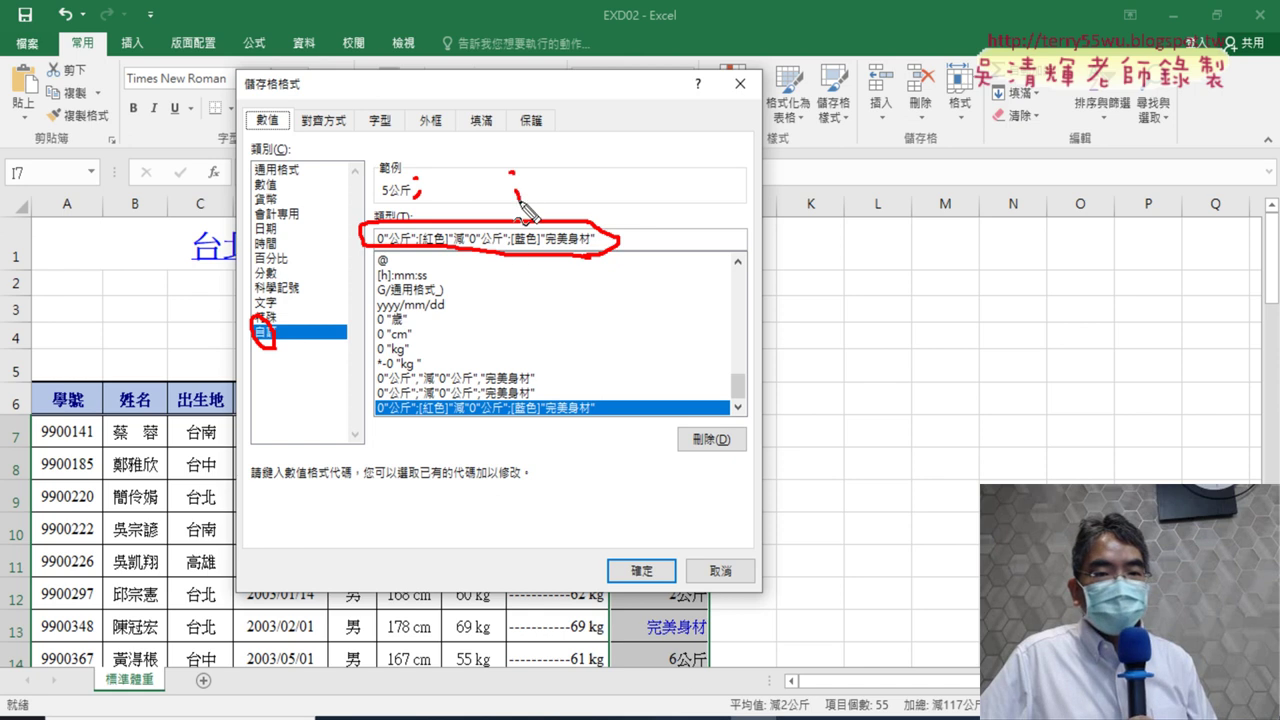
drag(373, 172, 375, 204)
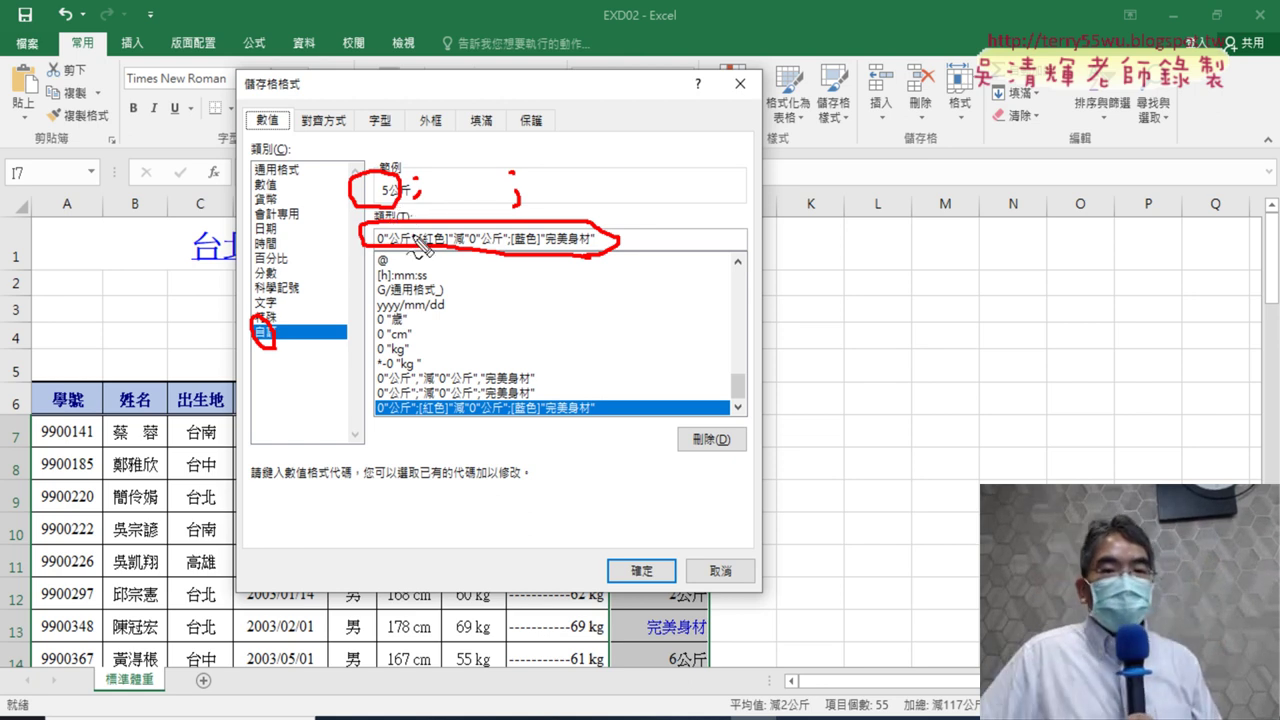
drag(462, 166, 484, 204)
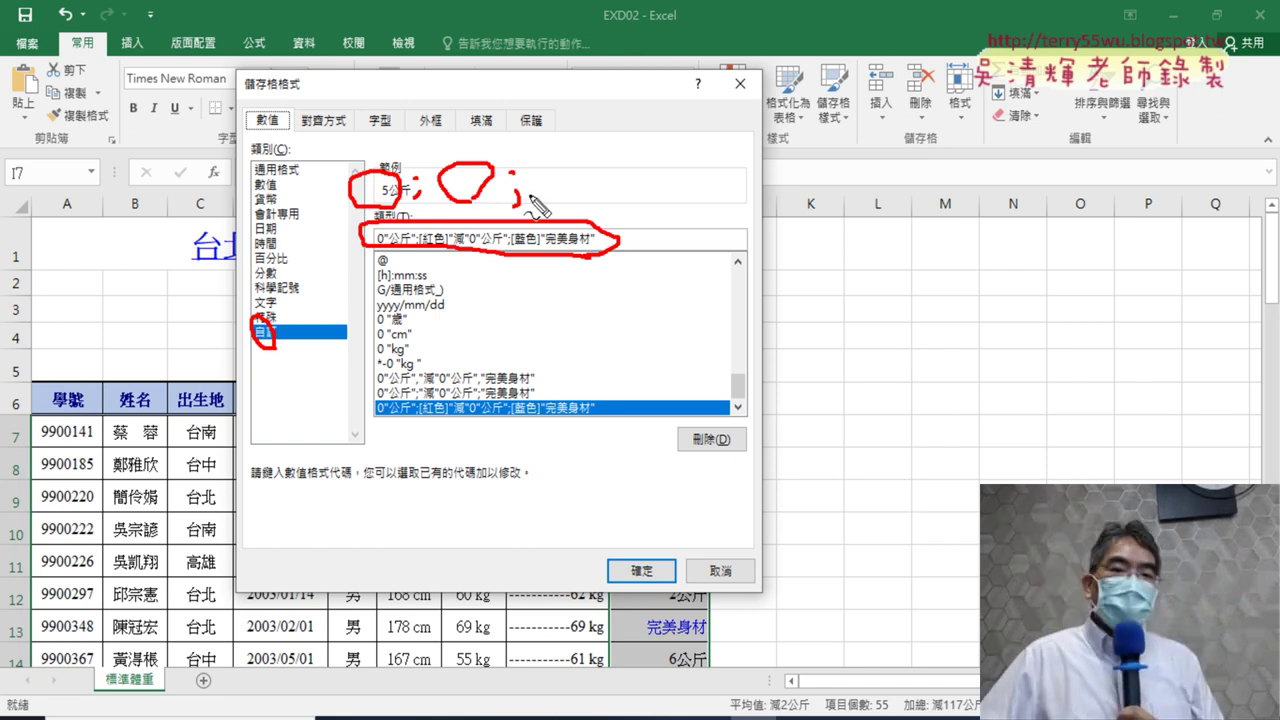
drag(580, 205, 603, 209)
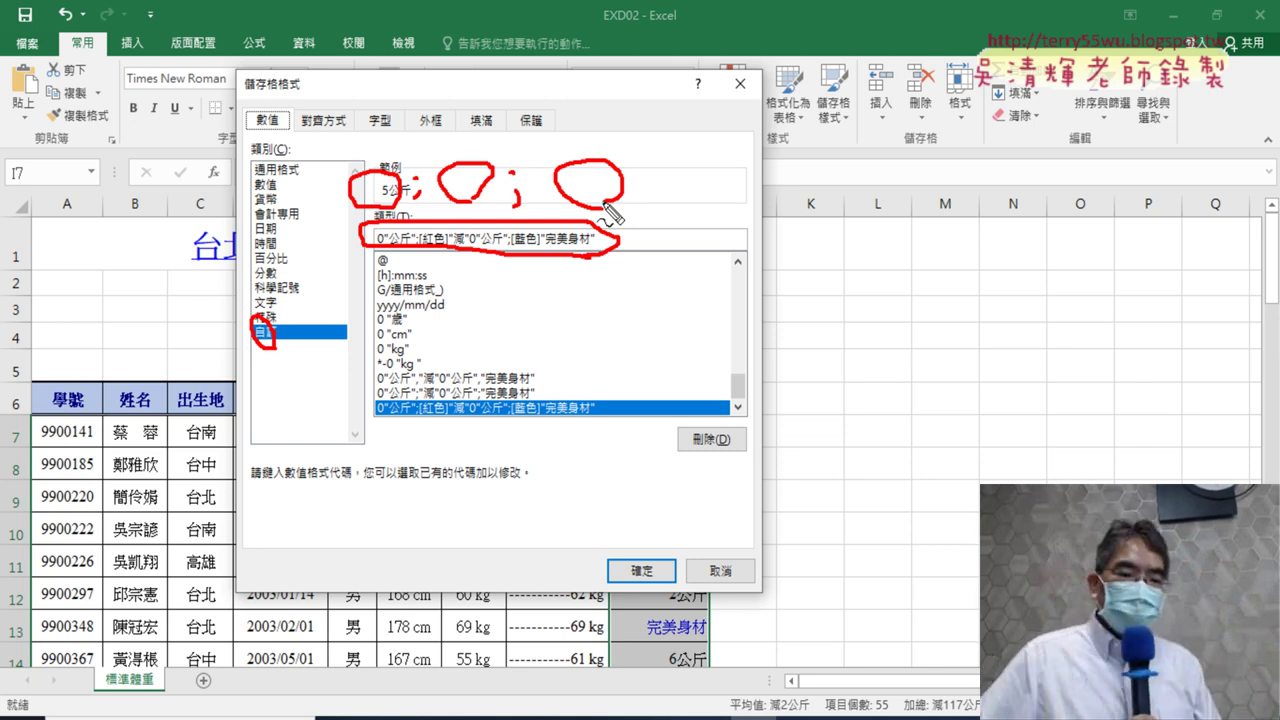
key(Escape)
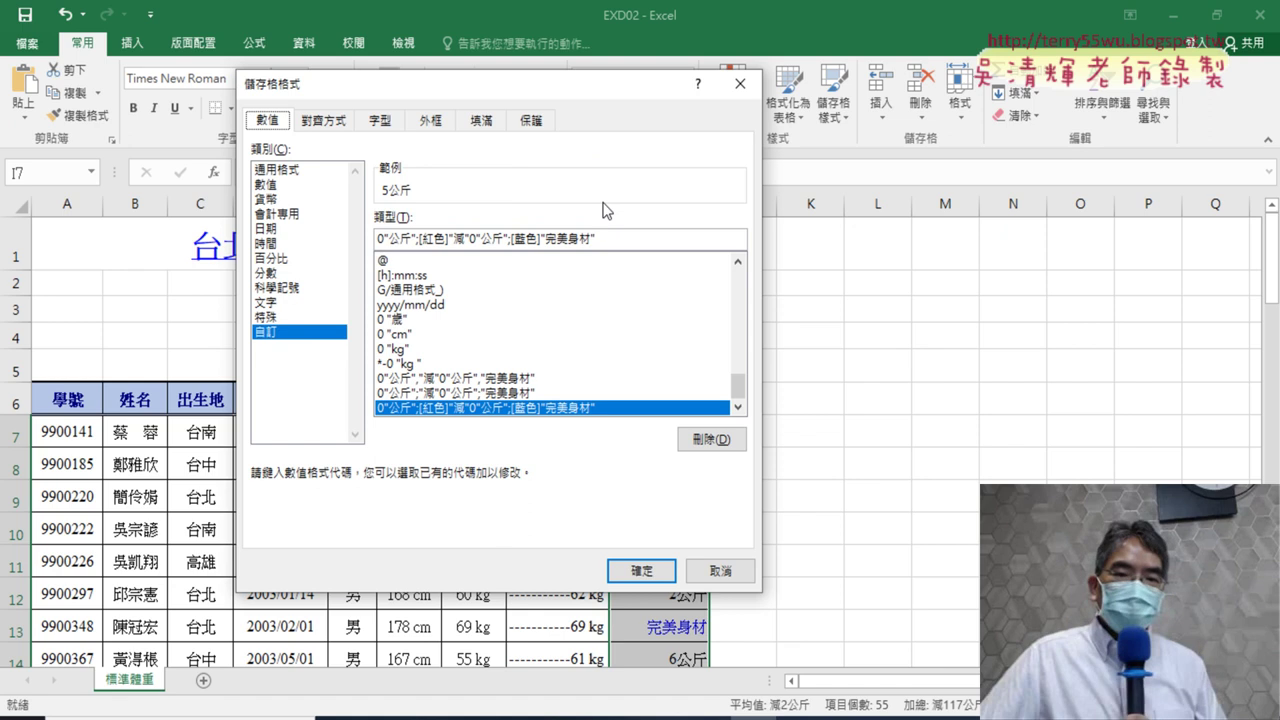
- Cancel Format Cells, then undo column I's width, red/blue colouring and custom kg format
click(720, 571)
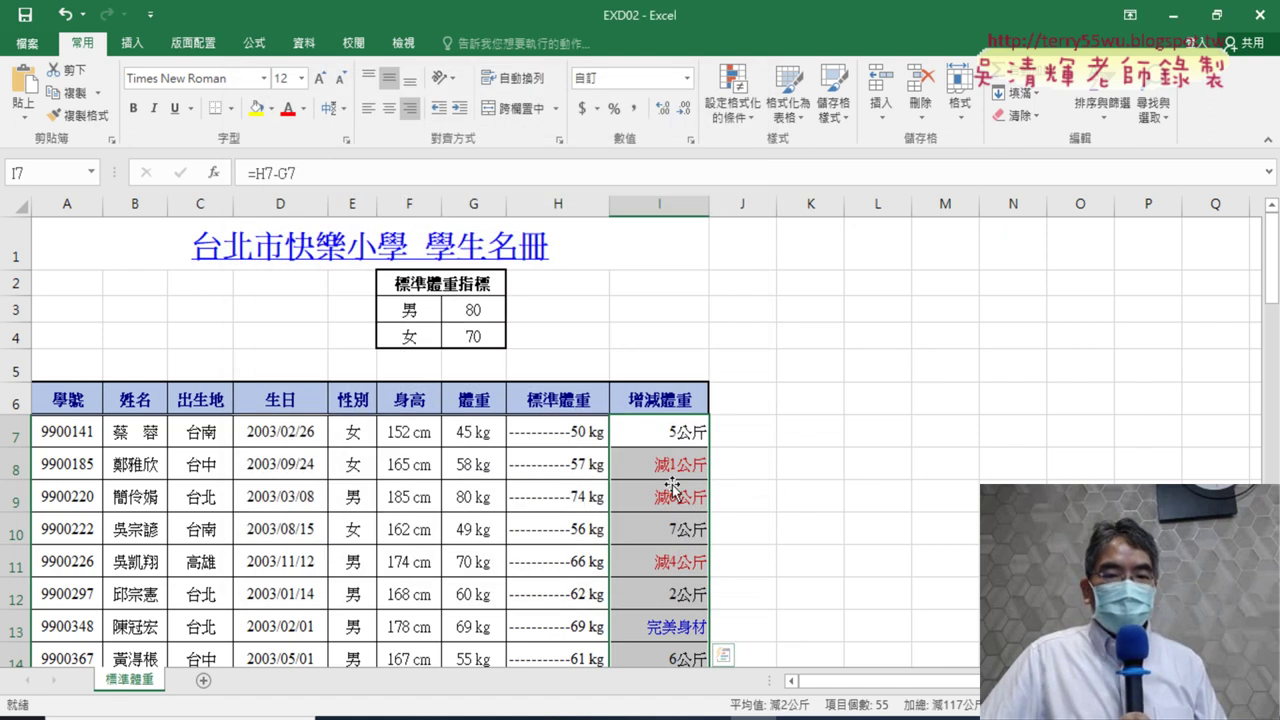
scroll(740, 490, down, 1)
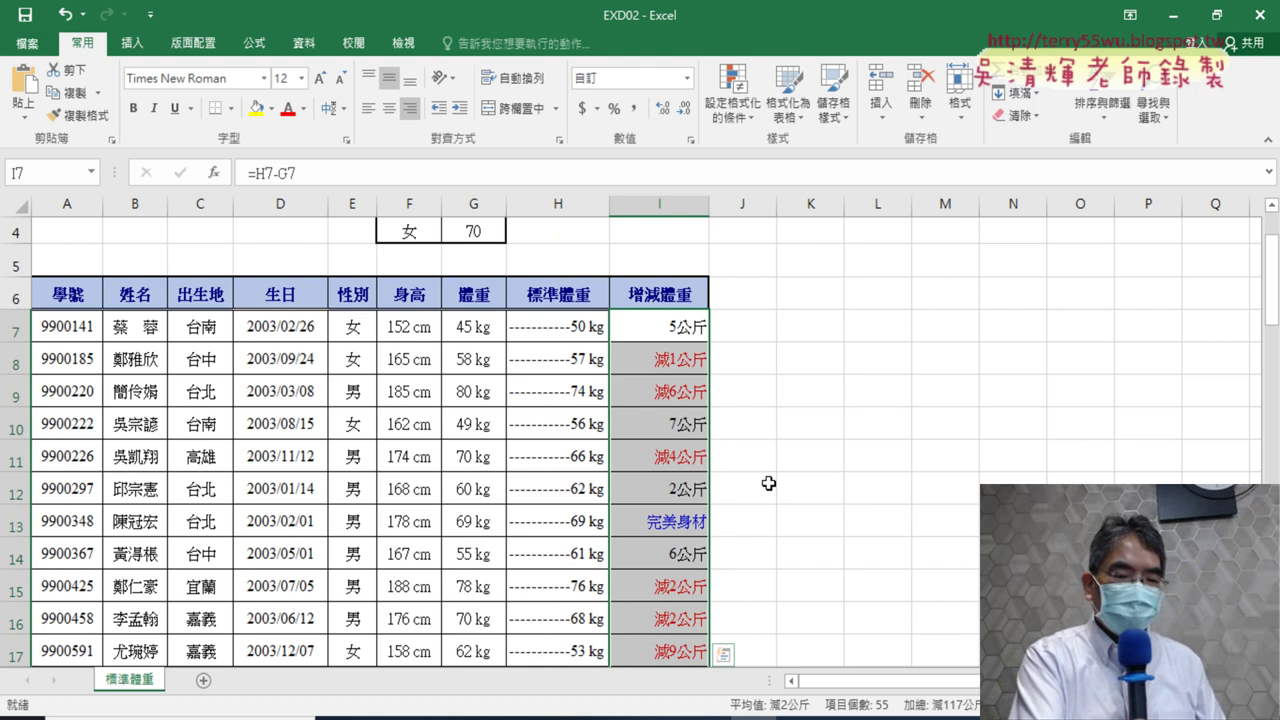
key(ctrl+z)
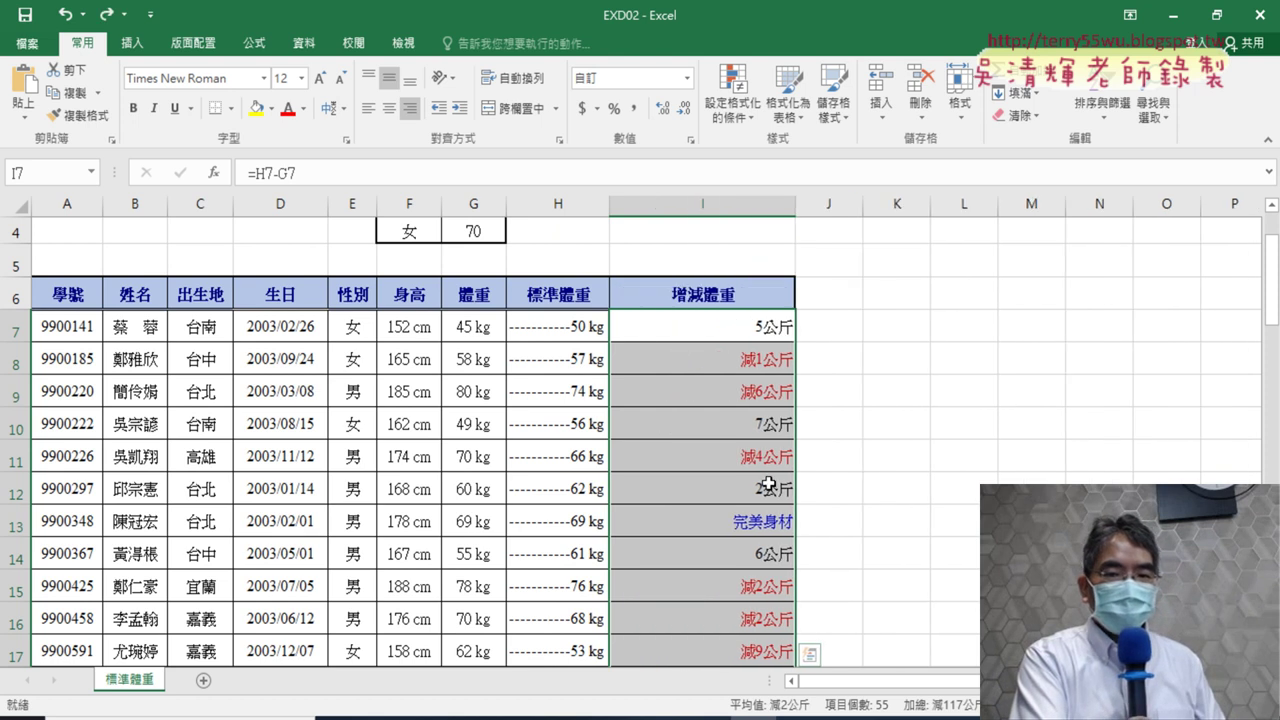
key(ctrl+z)
key(ctrl+z)
key(ctrl+z)
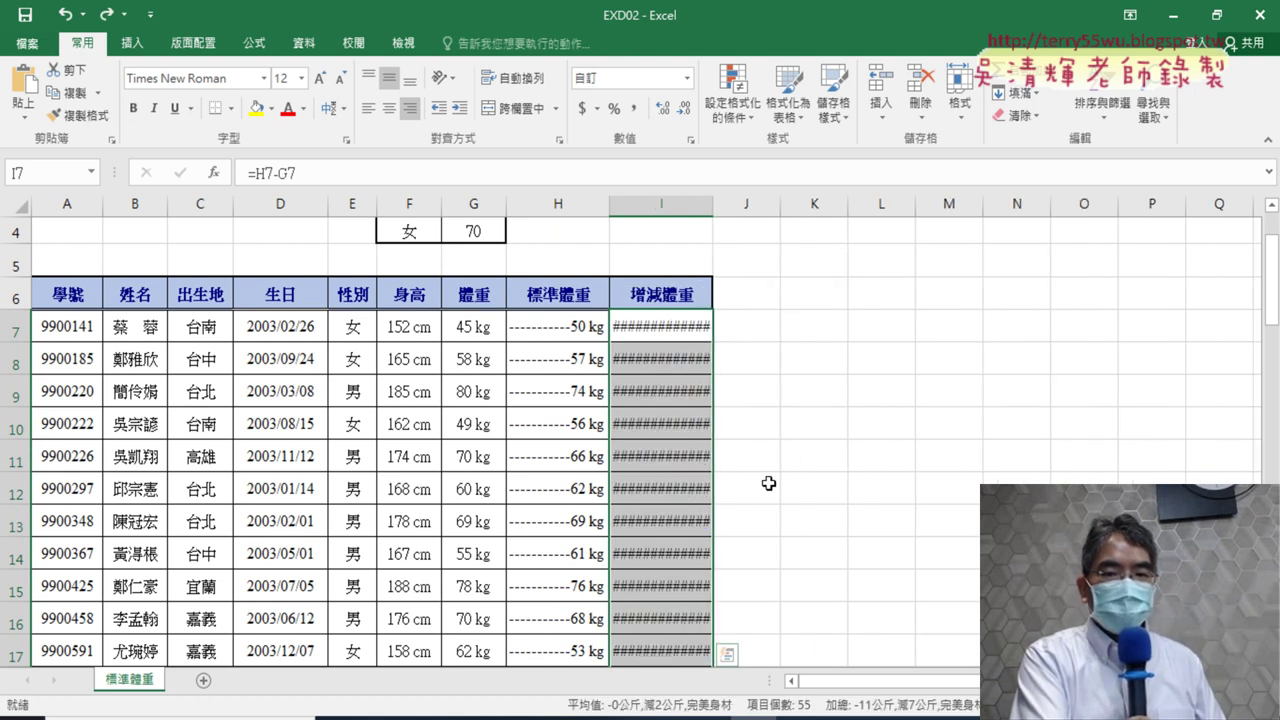
key(ctrl+z)
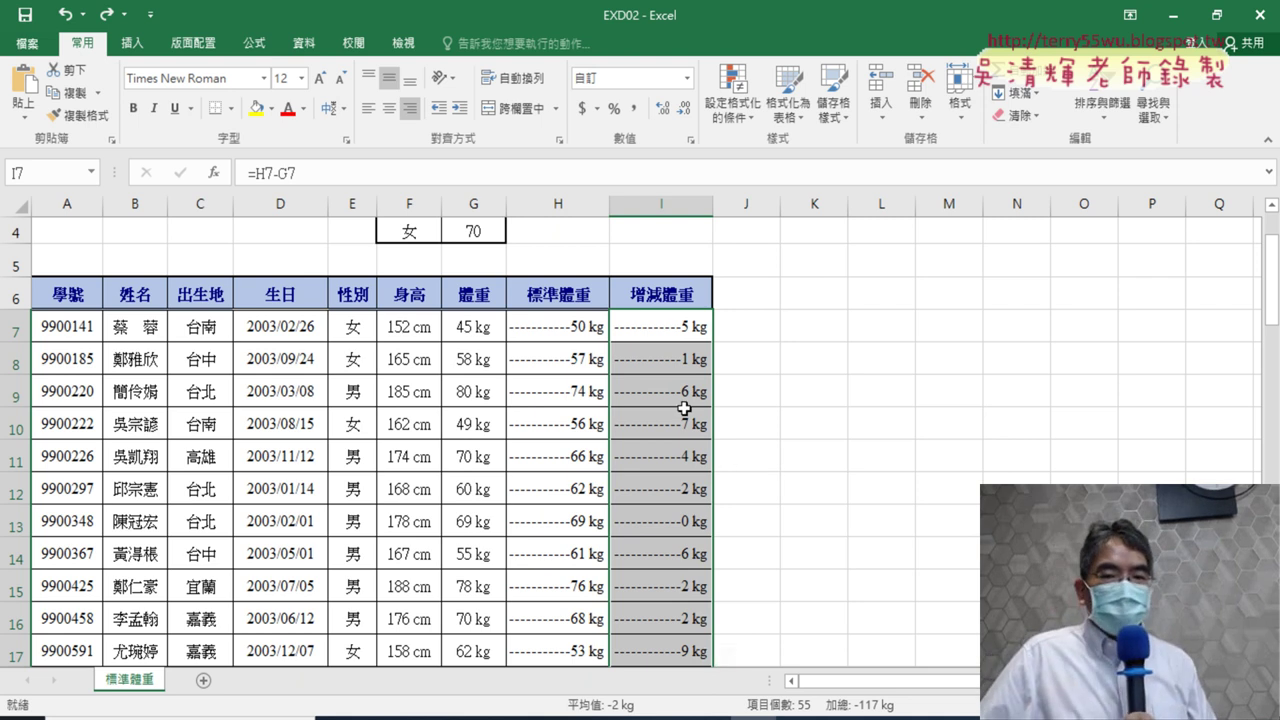
right_click(657, 324)
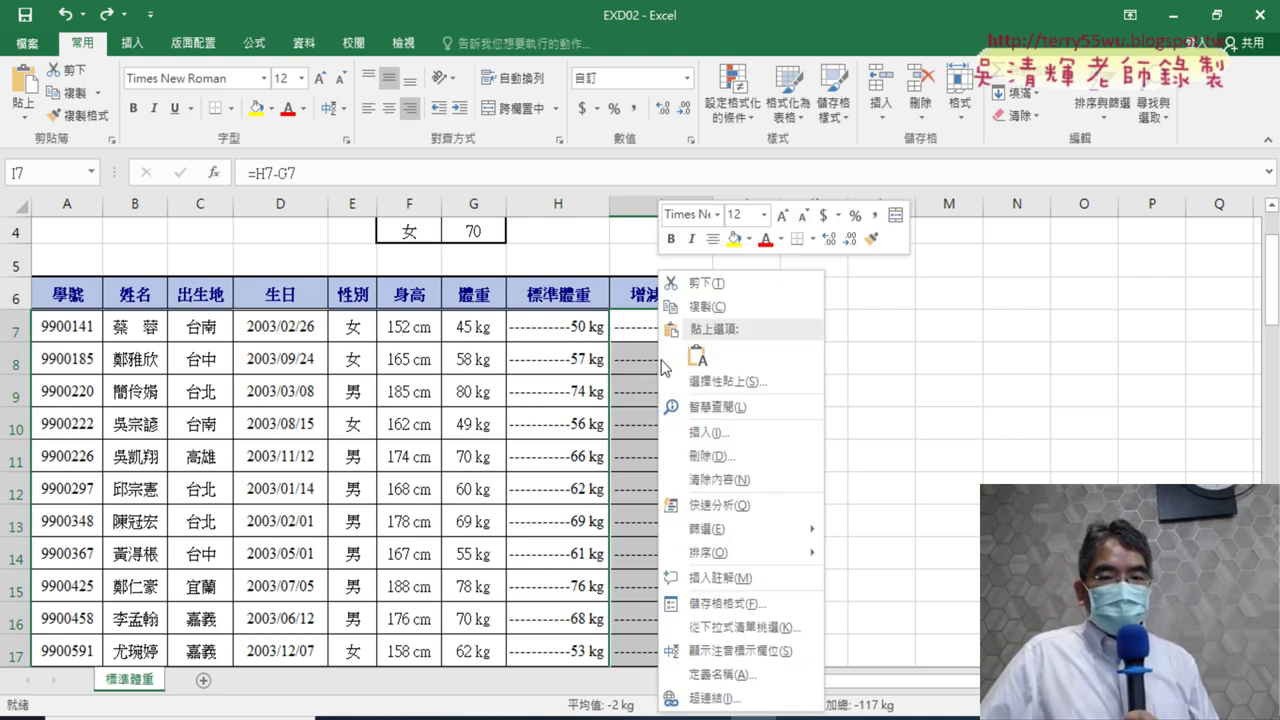
click(716, 603)
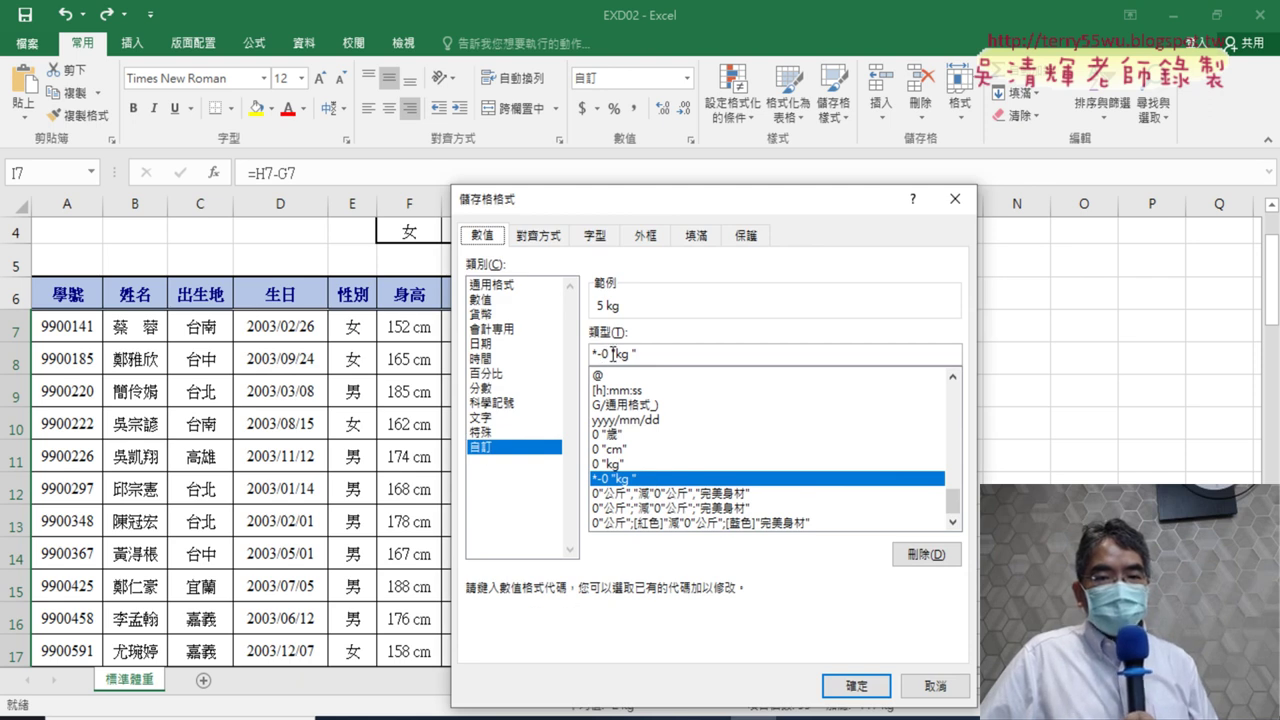
click(603, 354)
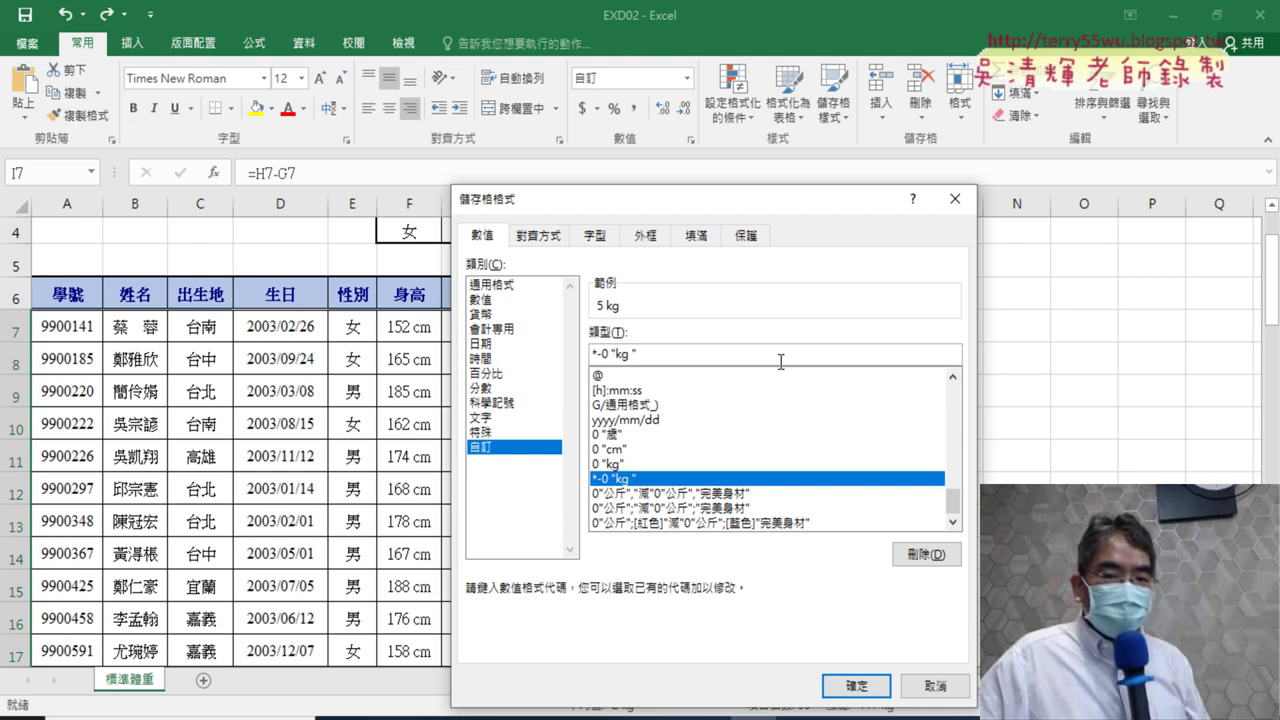
click(938, 686)
click(654, 333)
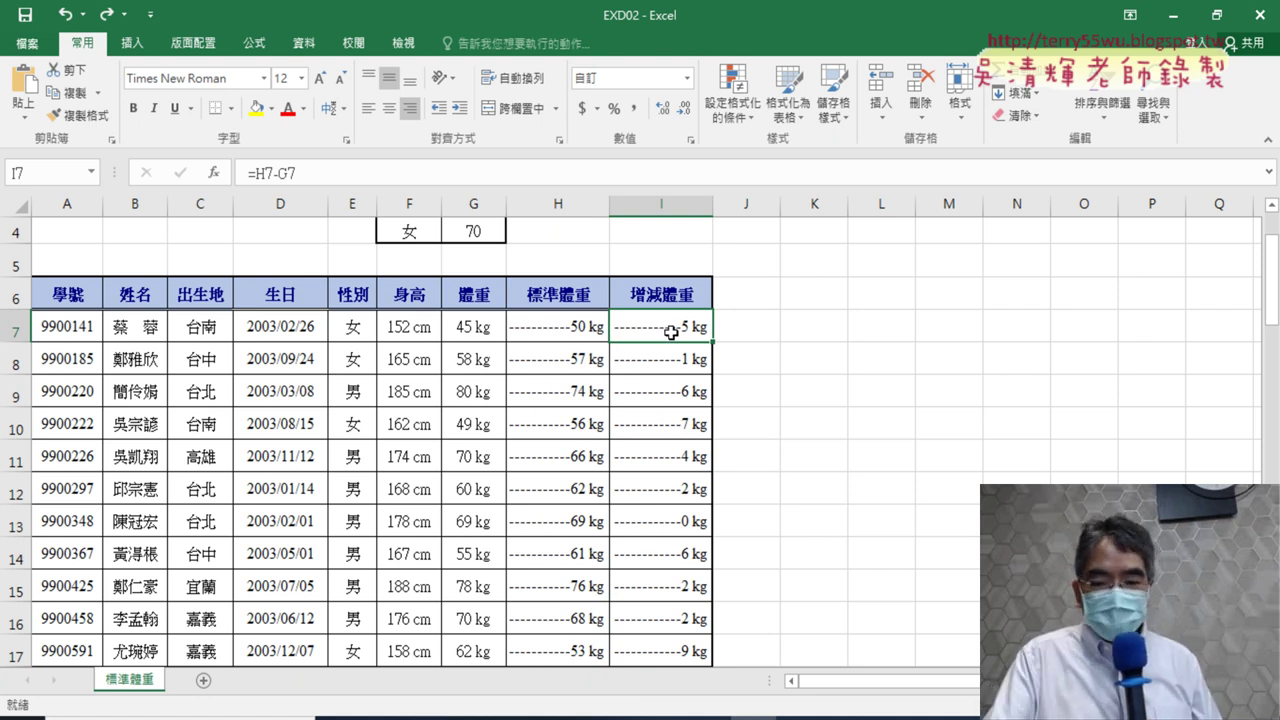
- Open Format Cells for the 增減體重 values I7:I61 with column I visible
key(ctrl+shift+Down)
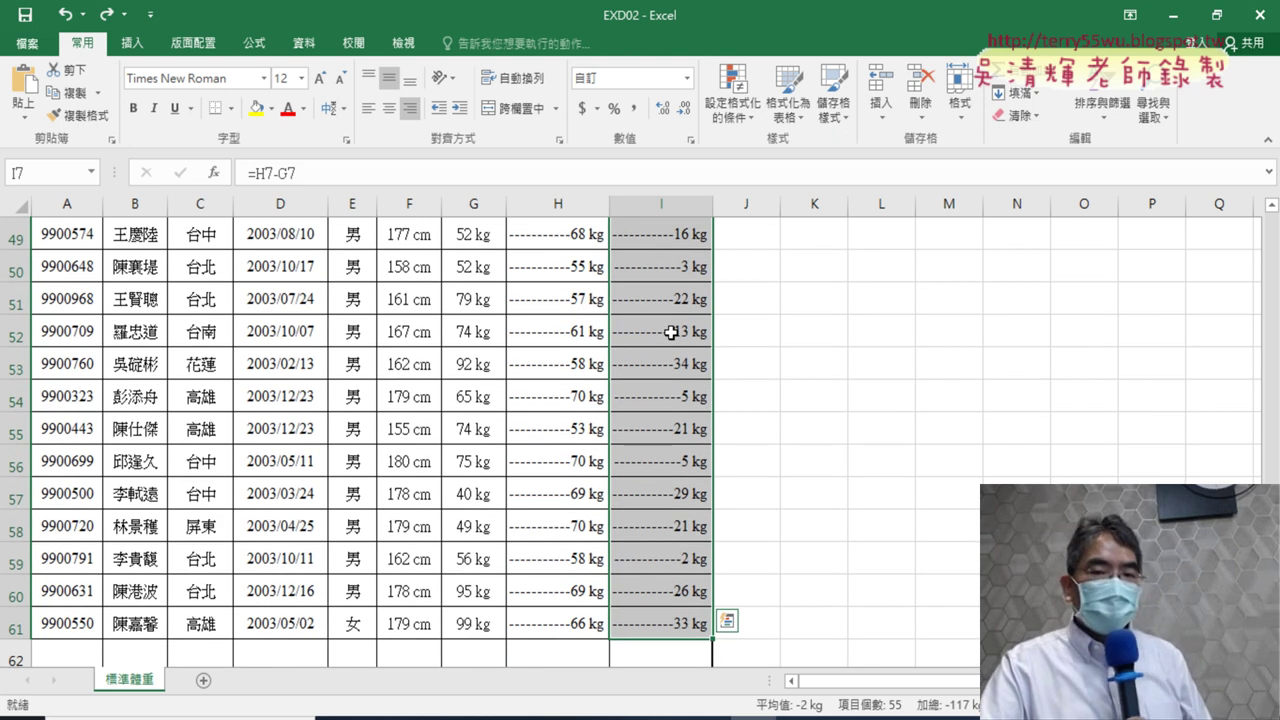
right_click(661, 319)
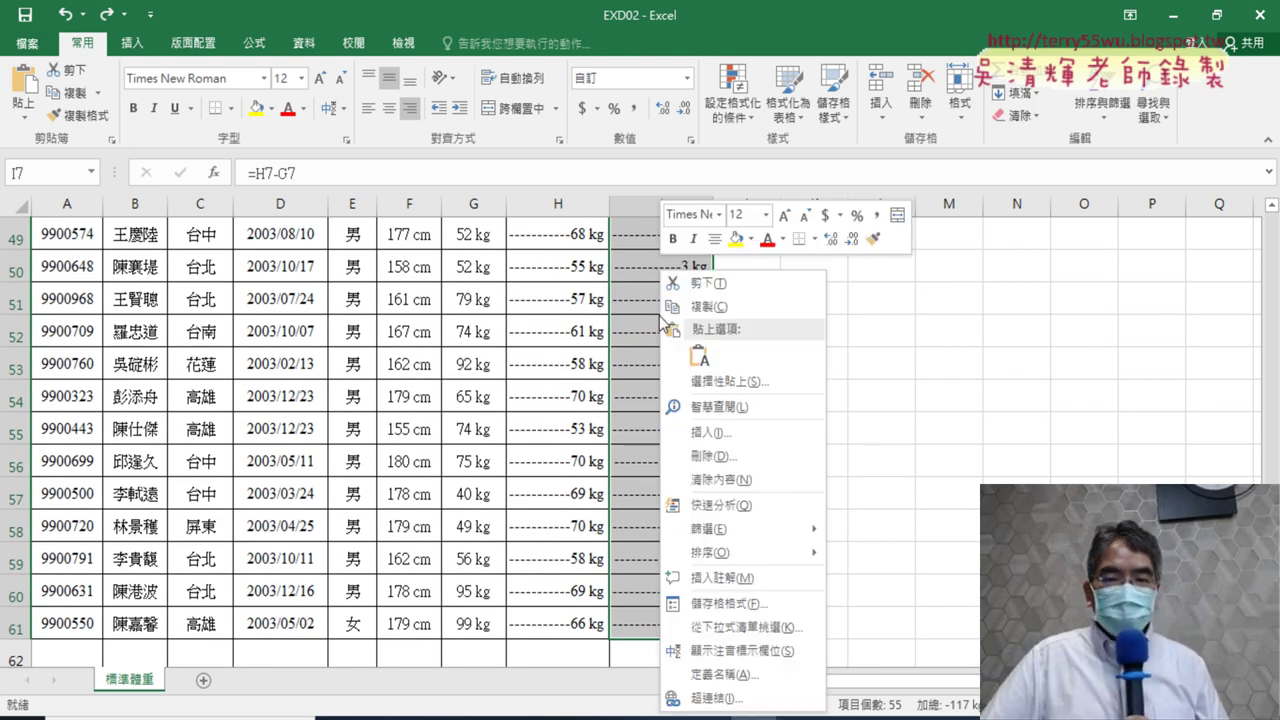
click(730, 605)
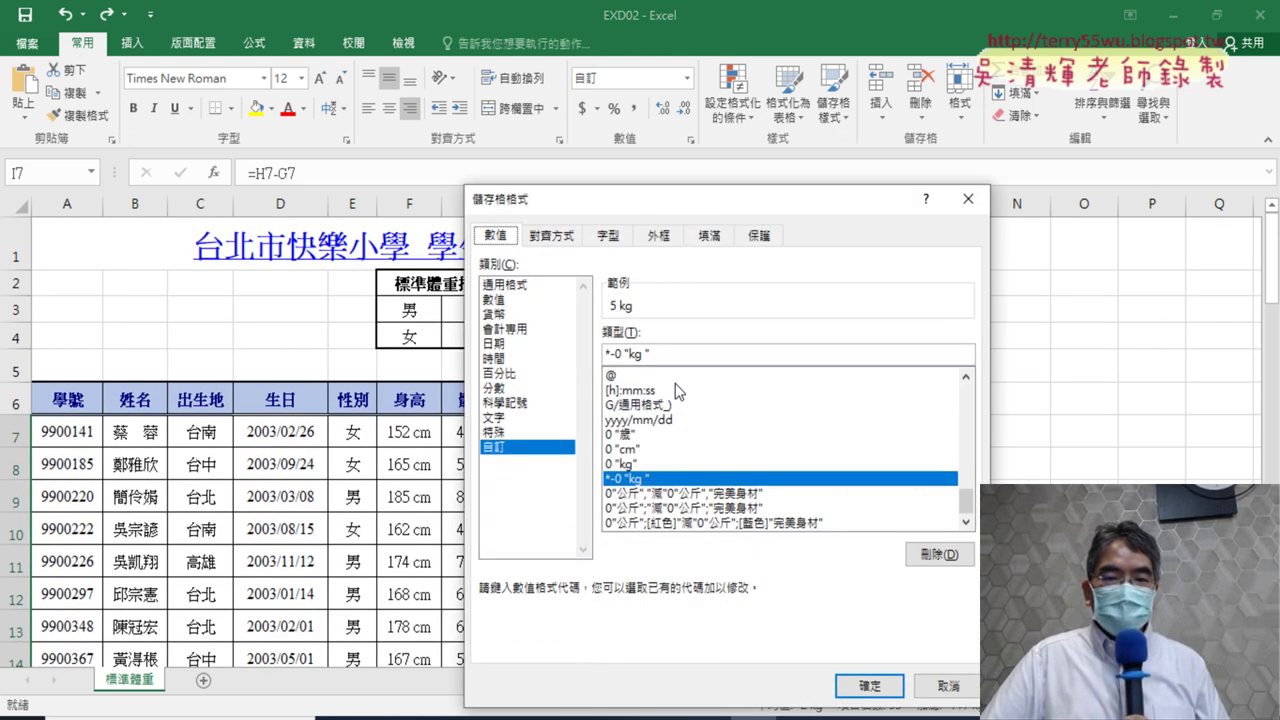
mouse_move(658, 205)
mouse_down()
mouse_move(866, 85)
mouse_move(912, 83)
mouse_up()
- Replace the old custom code with 0"公斤"; as the gain section
double_click(920, 224)
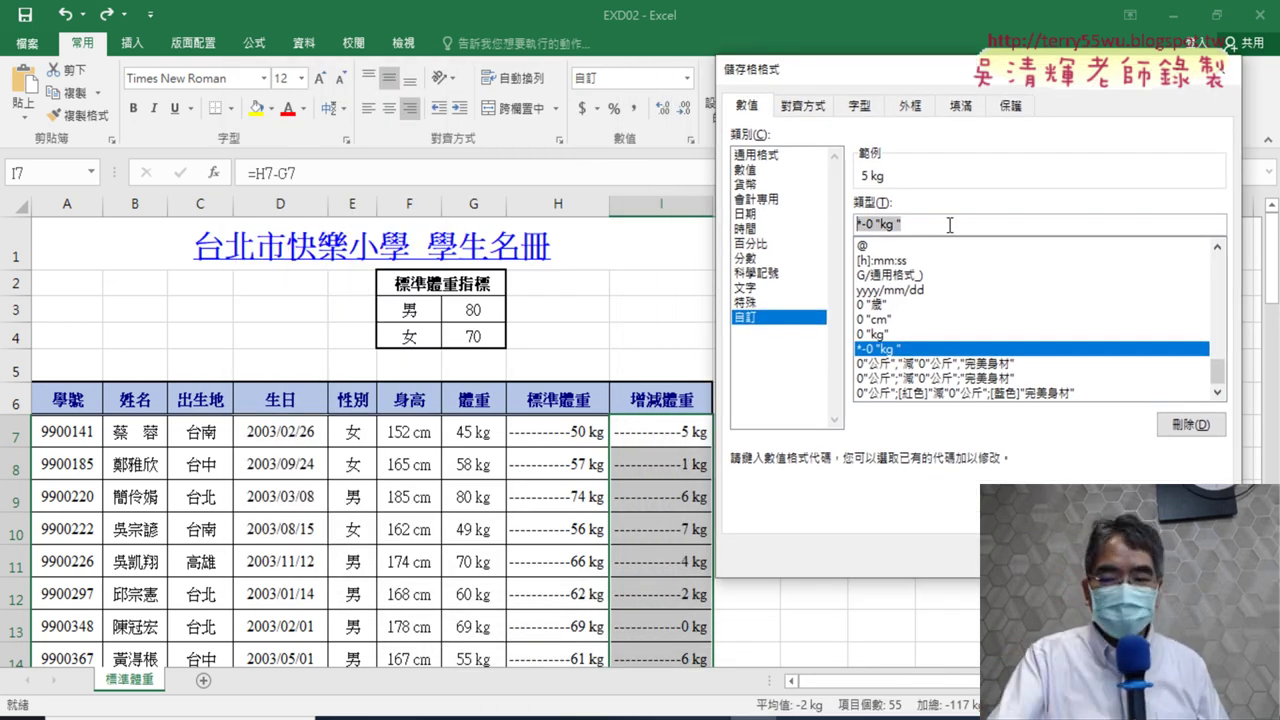
key(Delete)
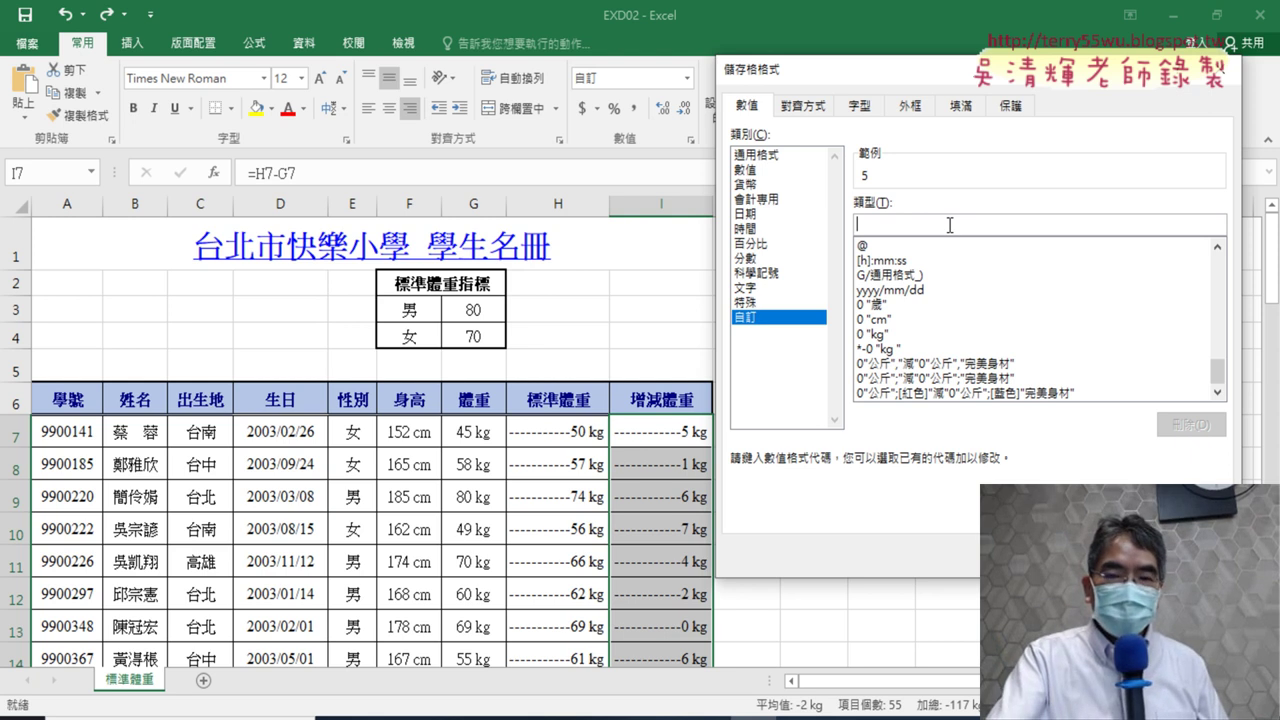
text(ㄊ)
key(BackSpace)
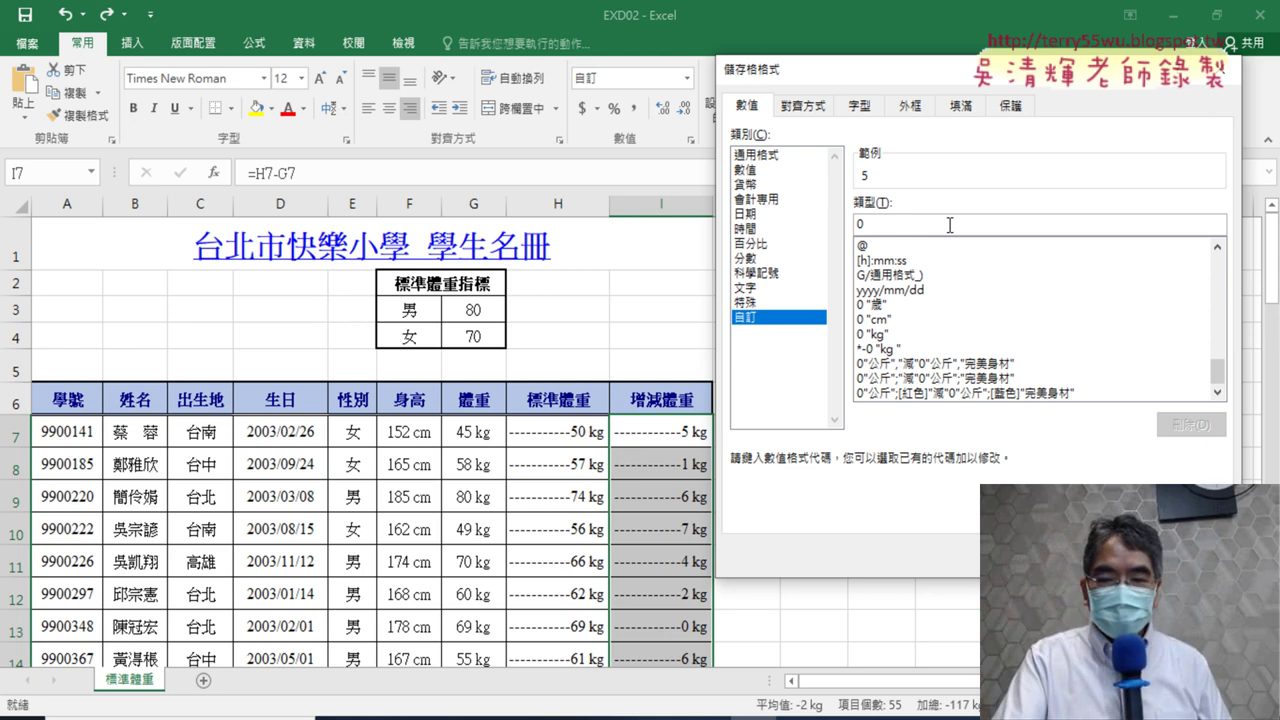
text(")
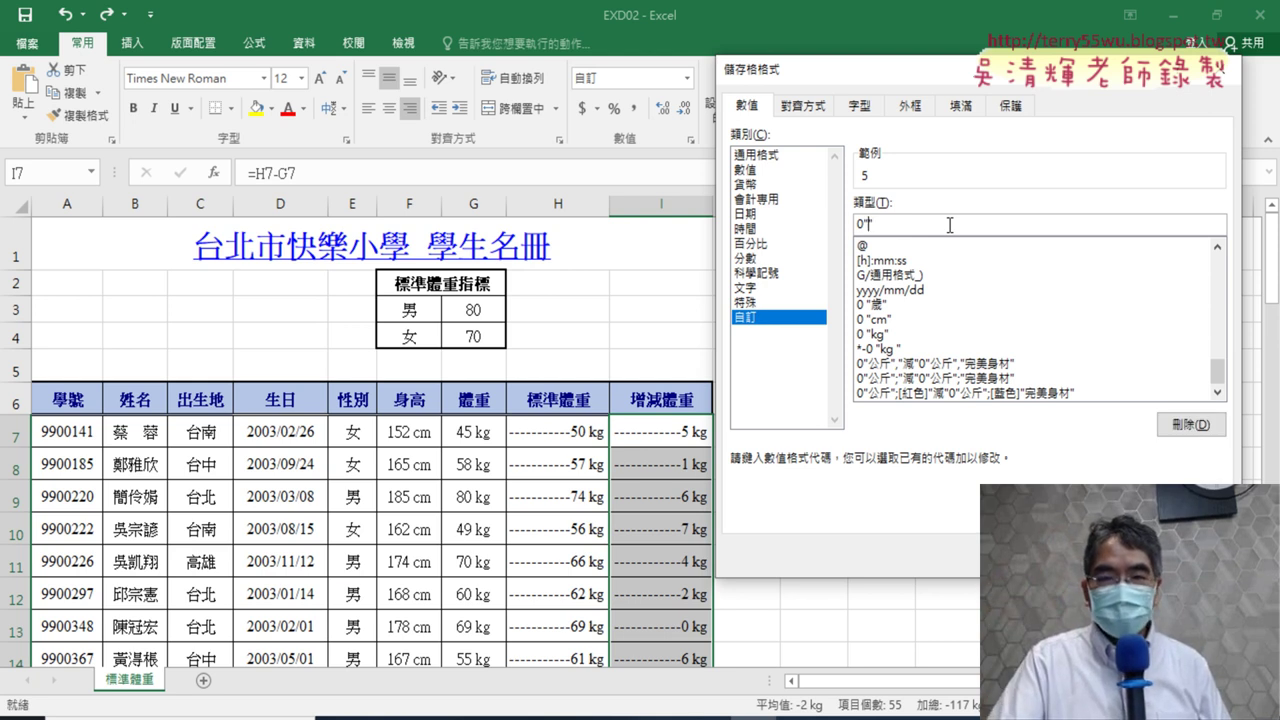
text(«×)
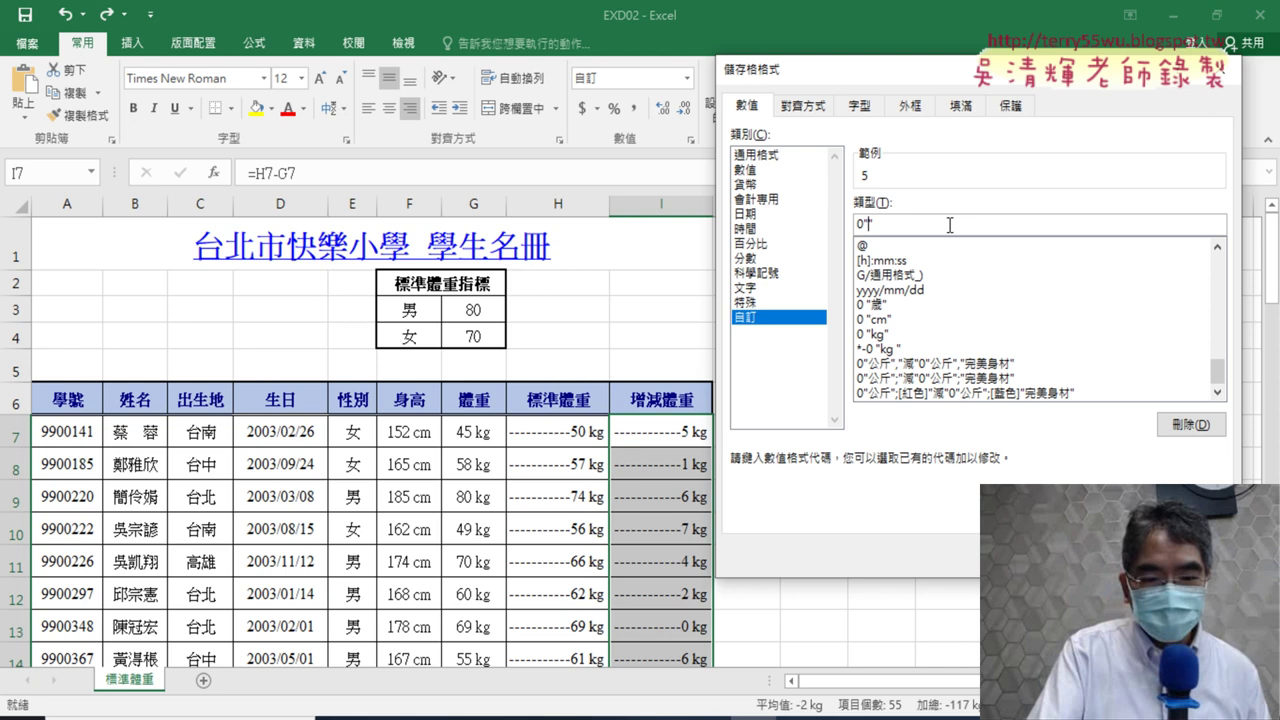
text(公斤)
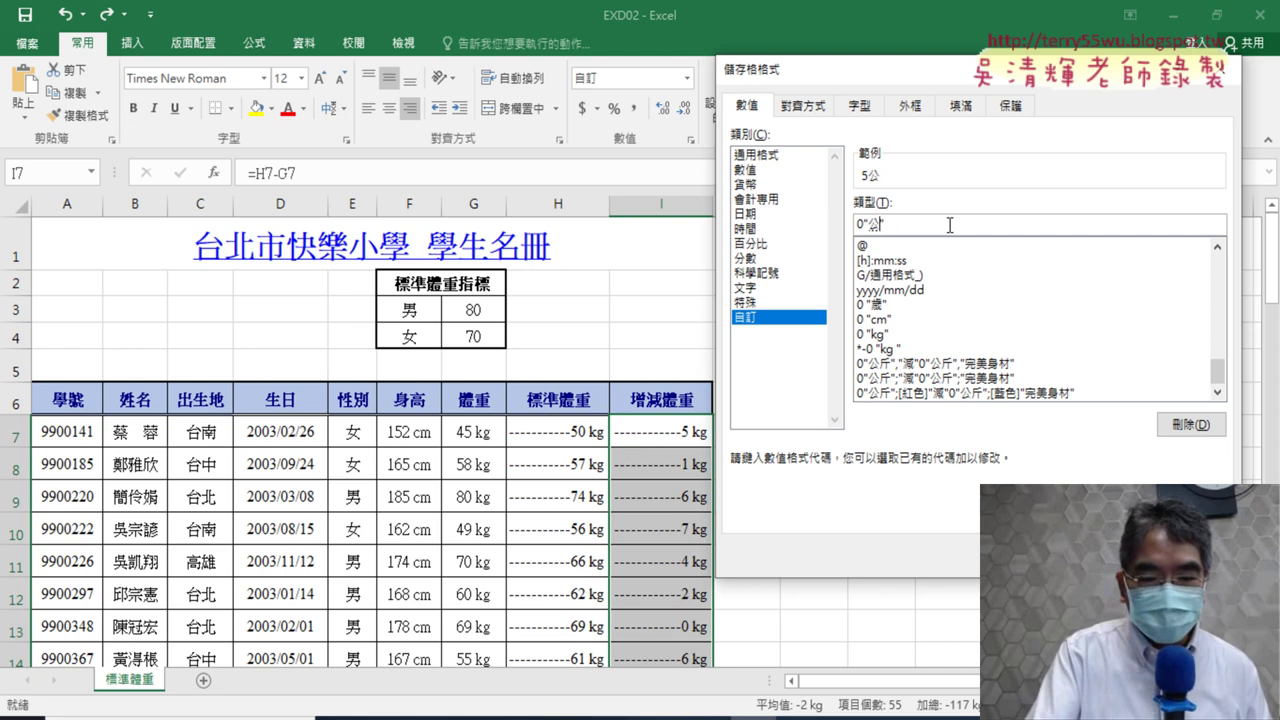
key(Return)
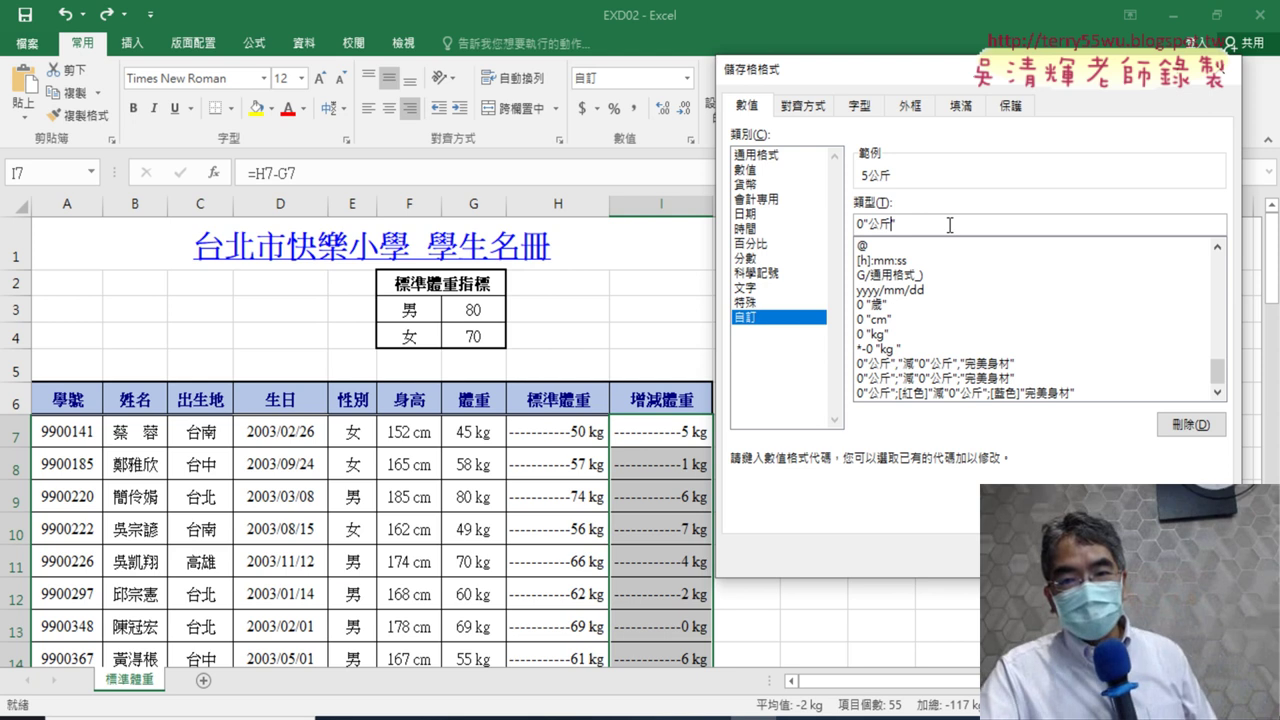
text(")
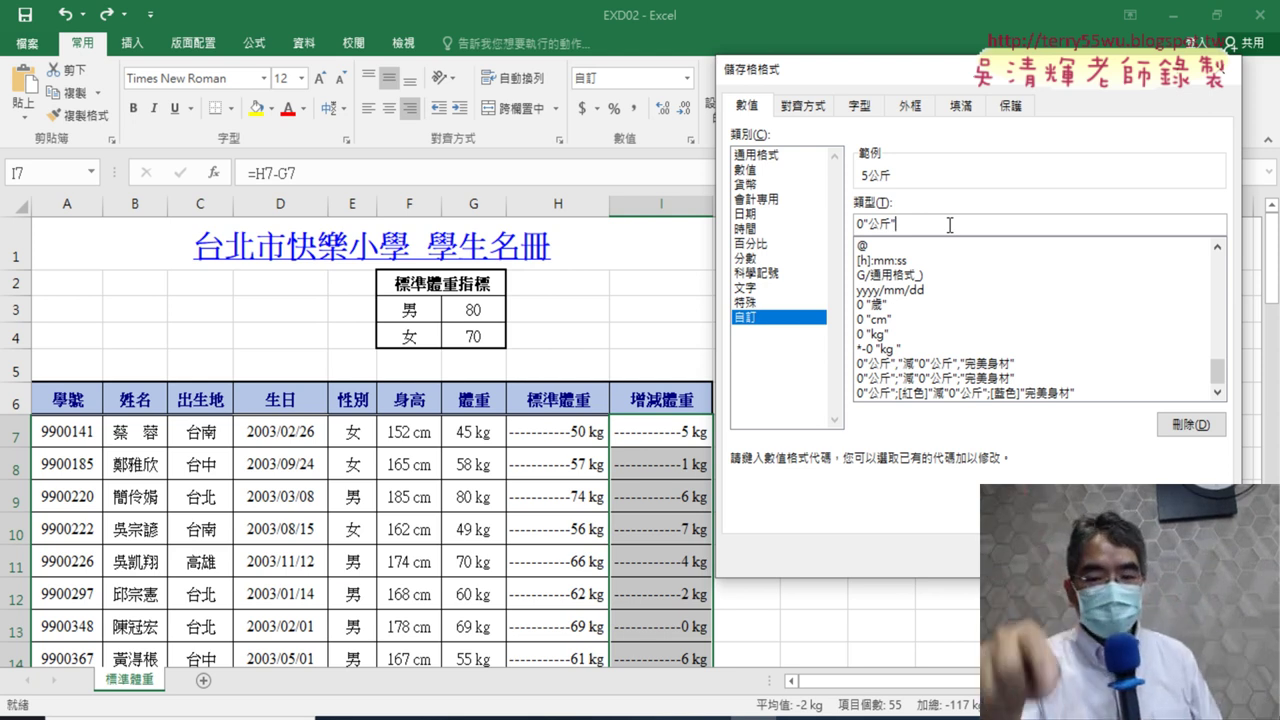
text(;)
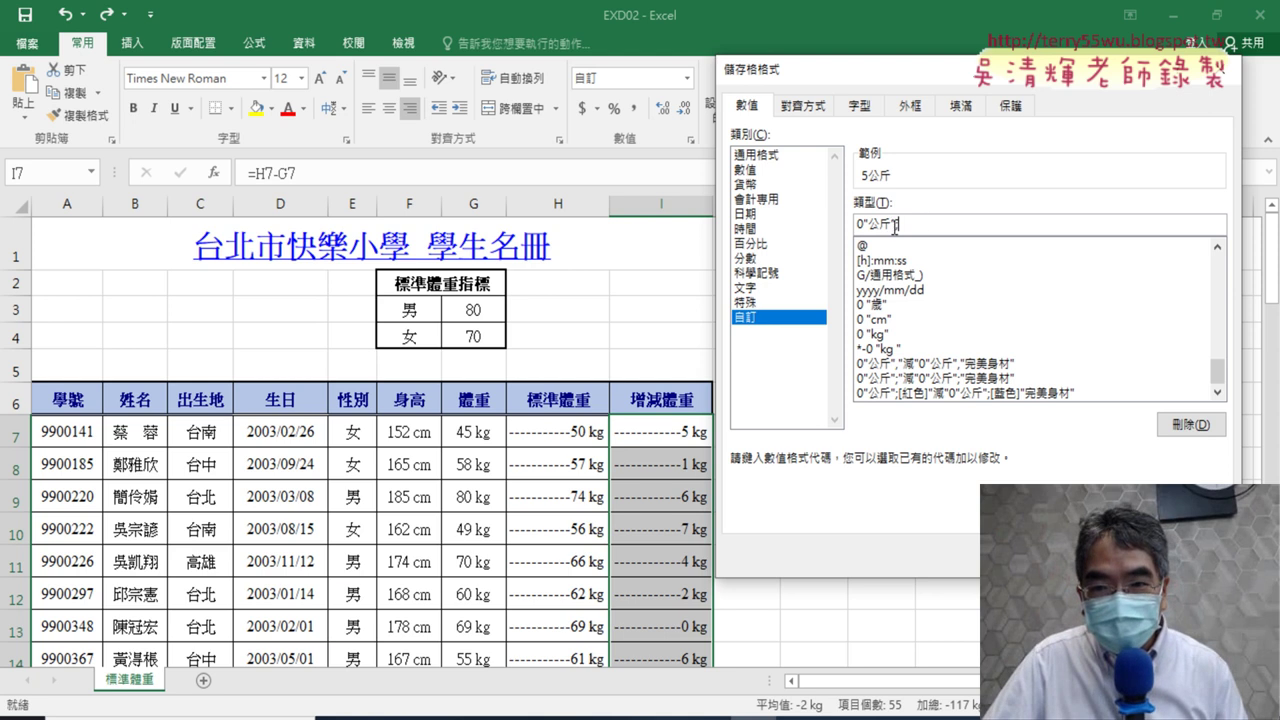
- Copy the 0"公斤" section and paste it as the loss section prefixed with 減
drag(897, 223, 846, 224)
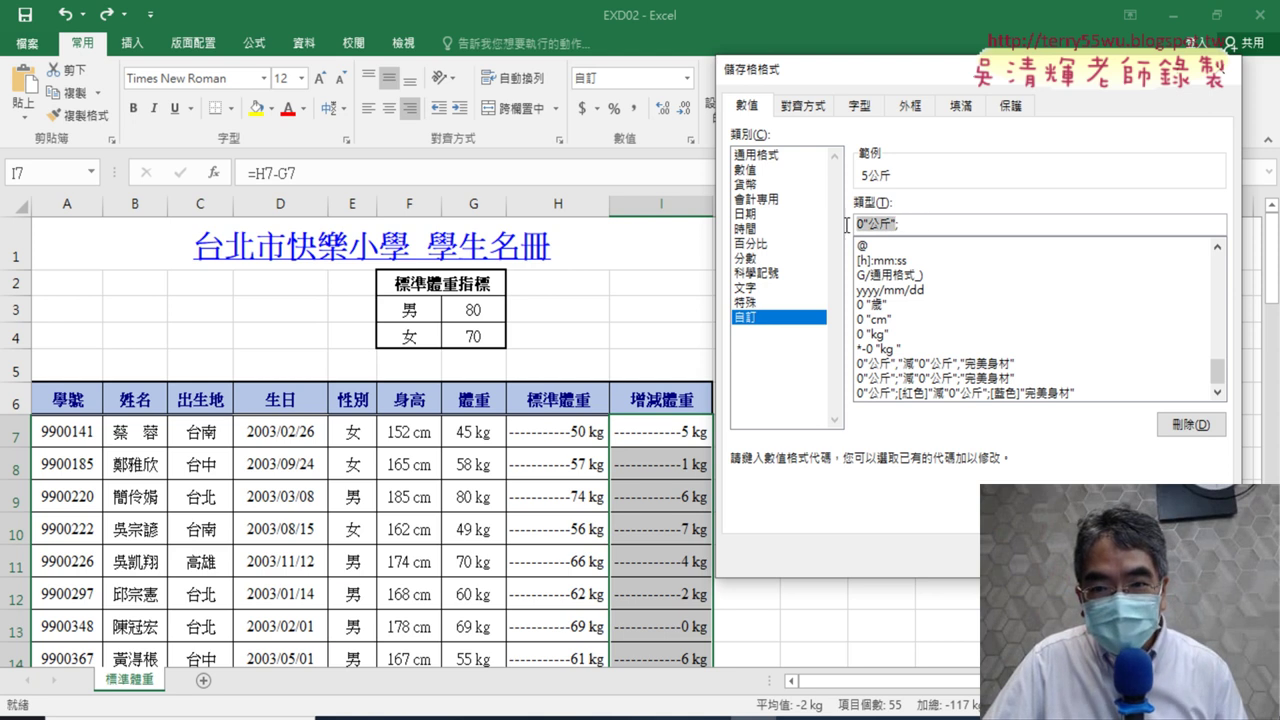
right_click(885, 227)
click(915, 262)
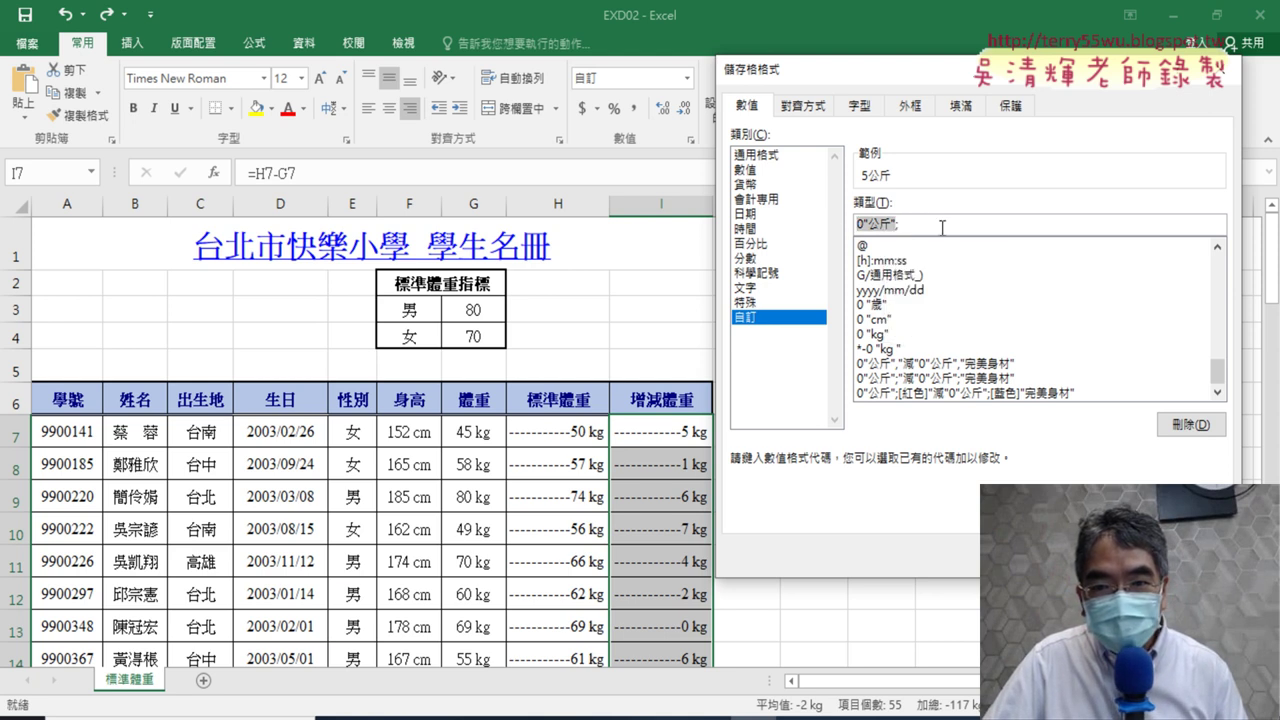
click(949, 227)
right_click(949, 227)
click(985, 285)
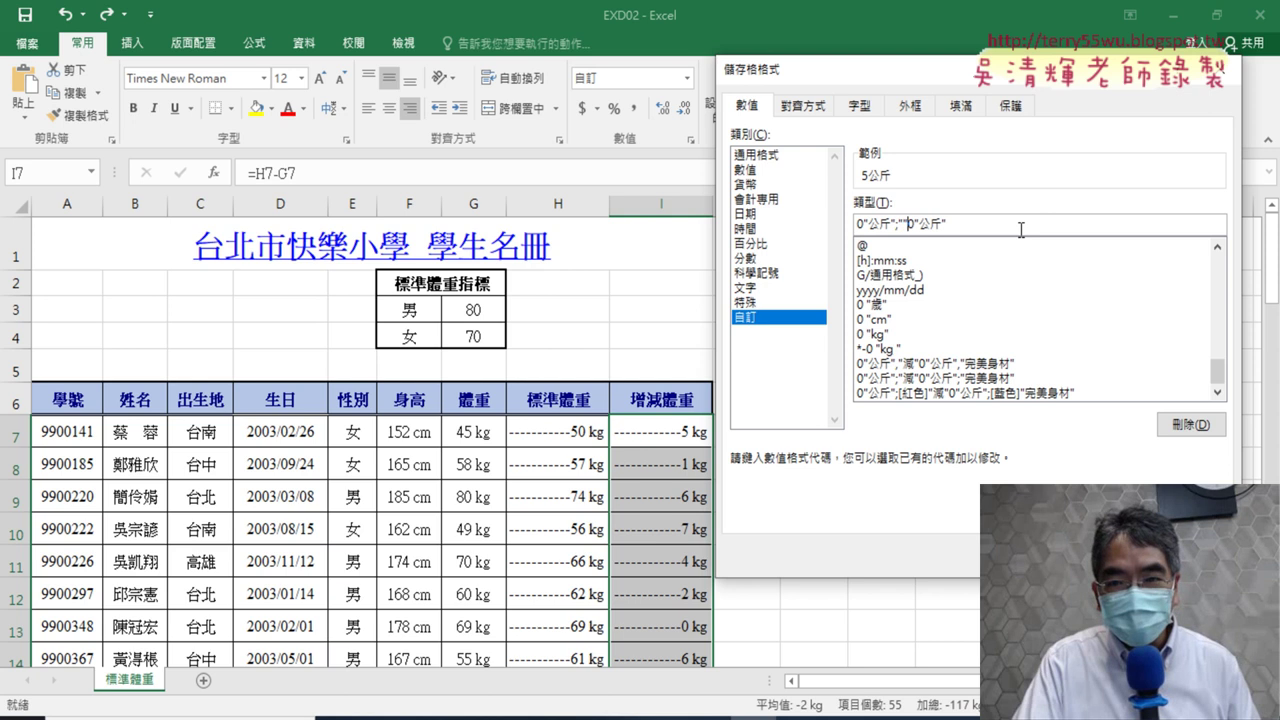
text("g)
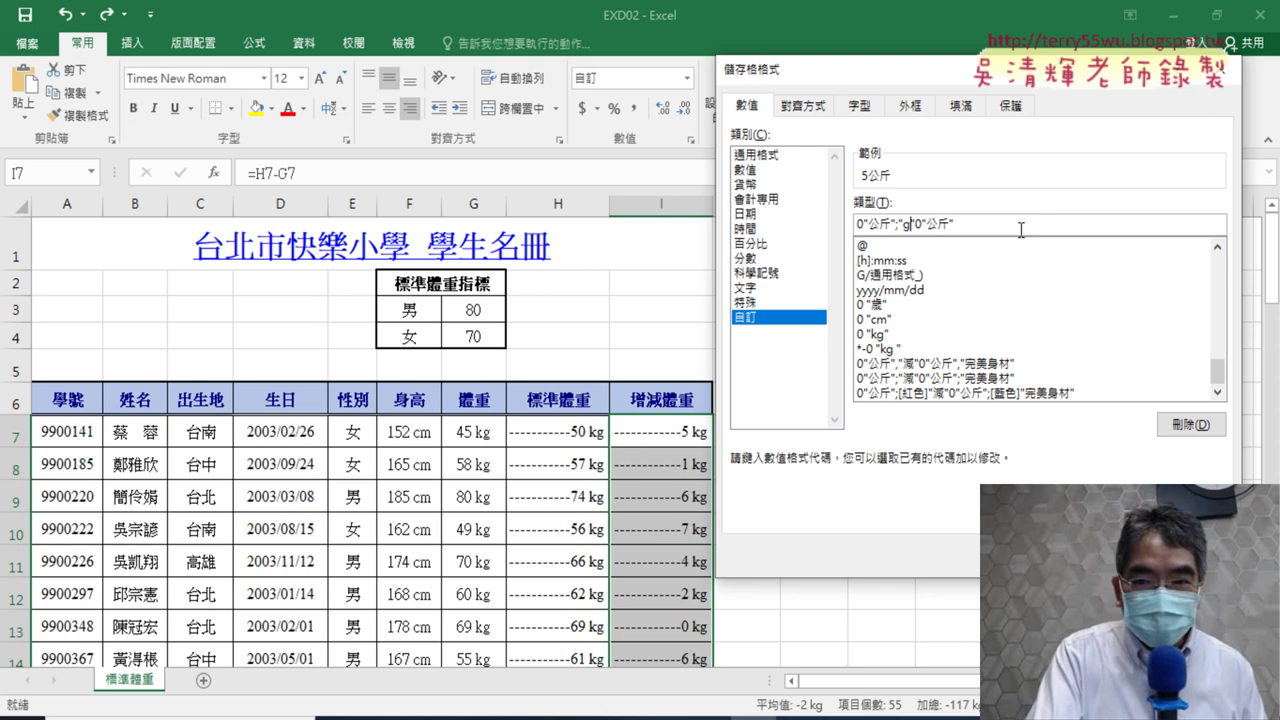
key(BackSpace)
key(BackSpace)
text(減)
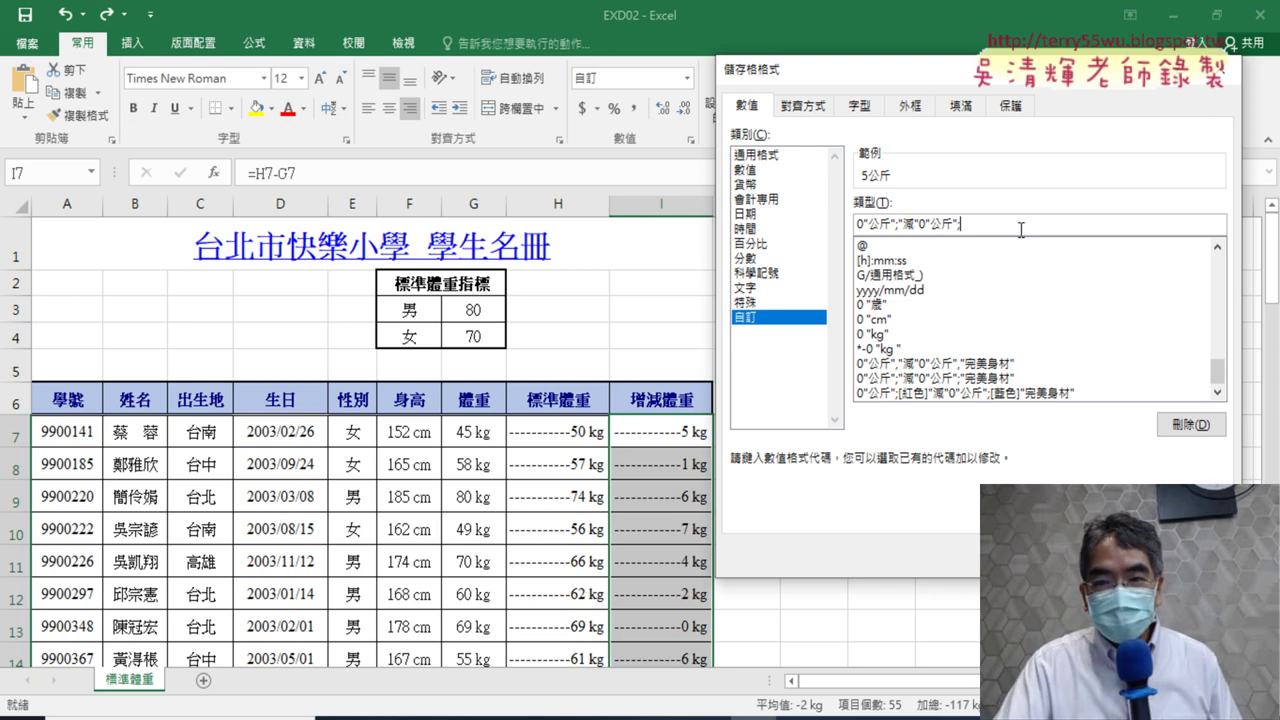
- Start typing the zero section "完美身材" after the loss section
key(Left)
key(Left)
key(Left)
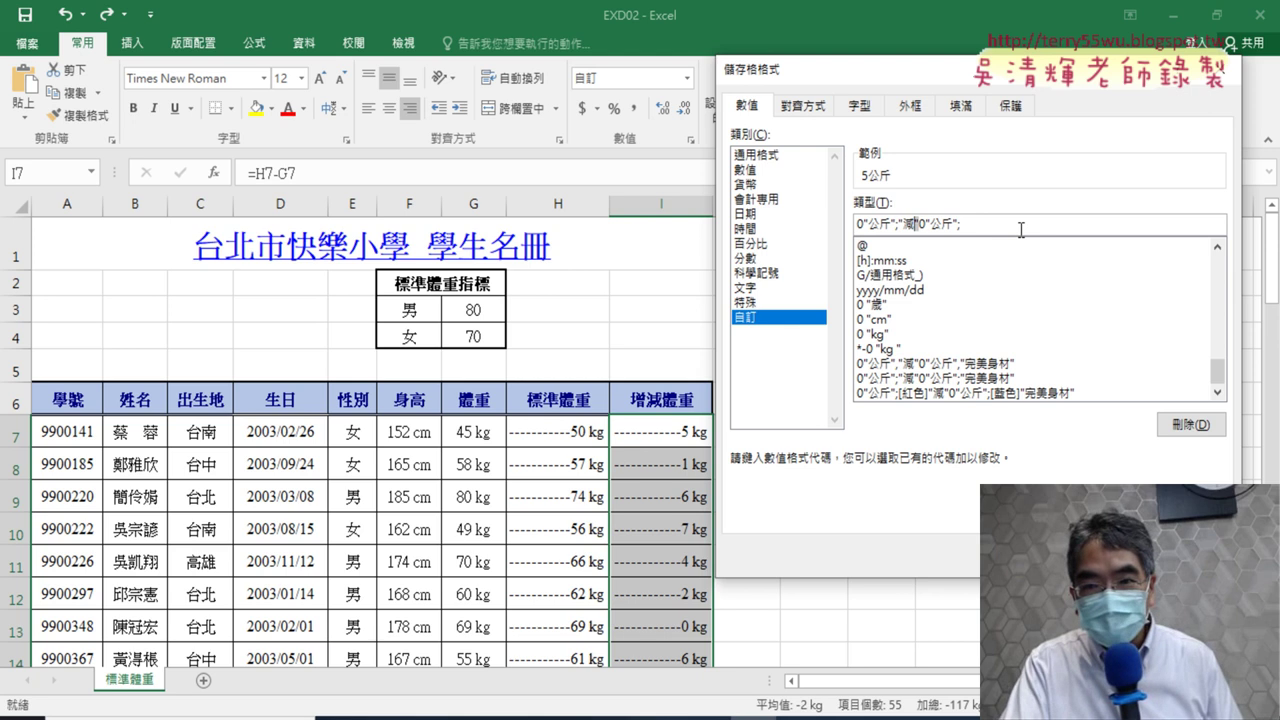
key(shift+Left)
key(shift+Left)
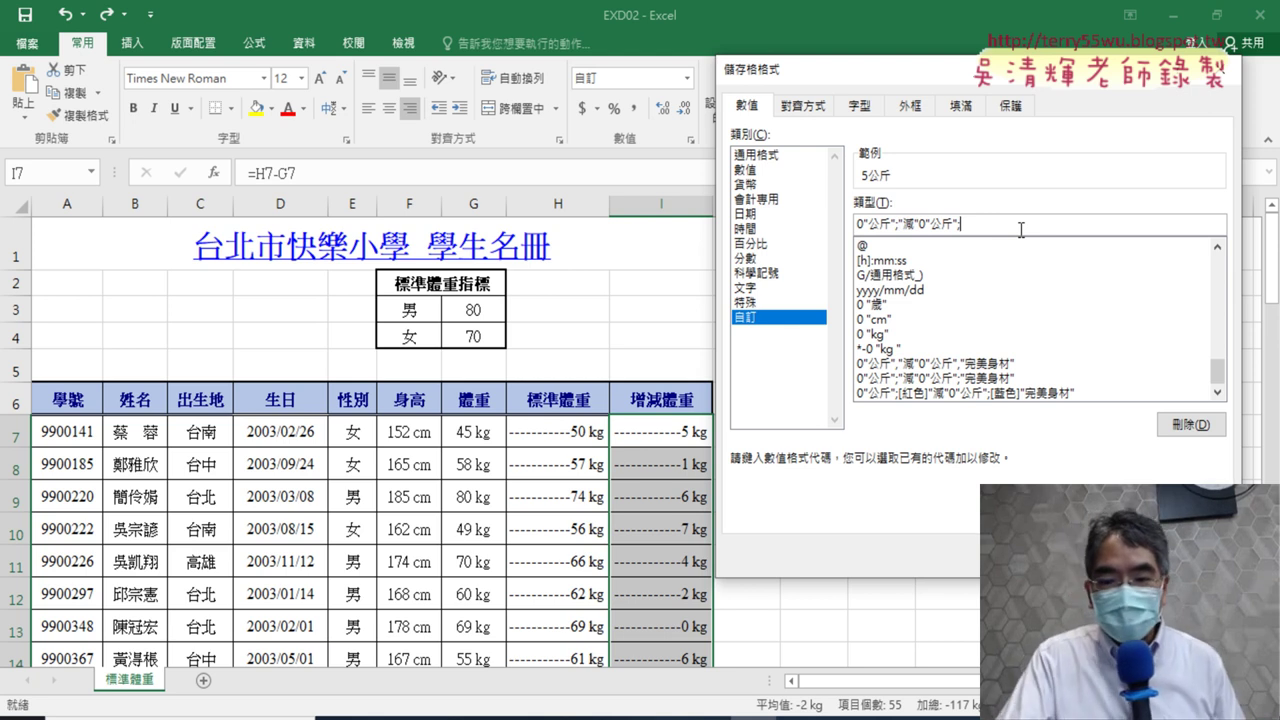
text("x)
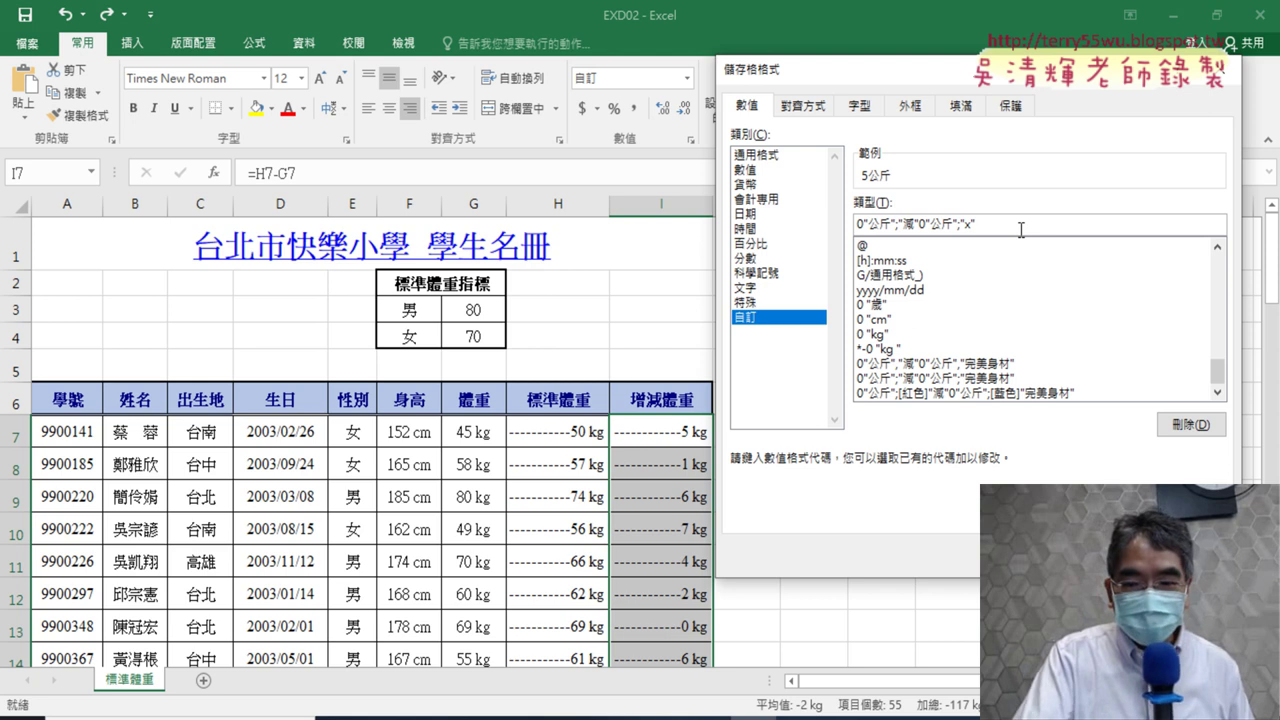
text(×)
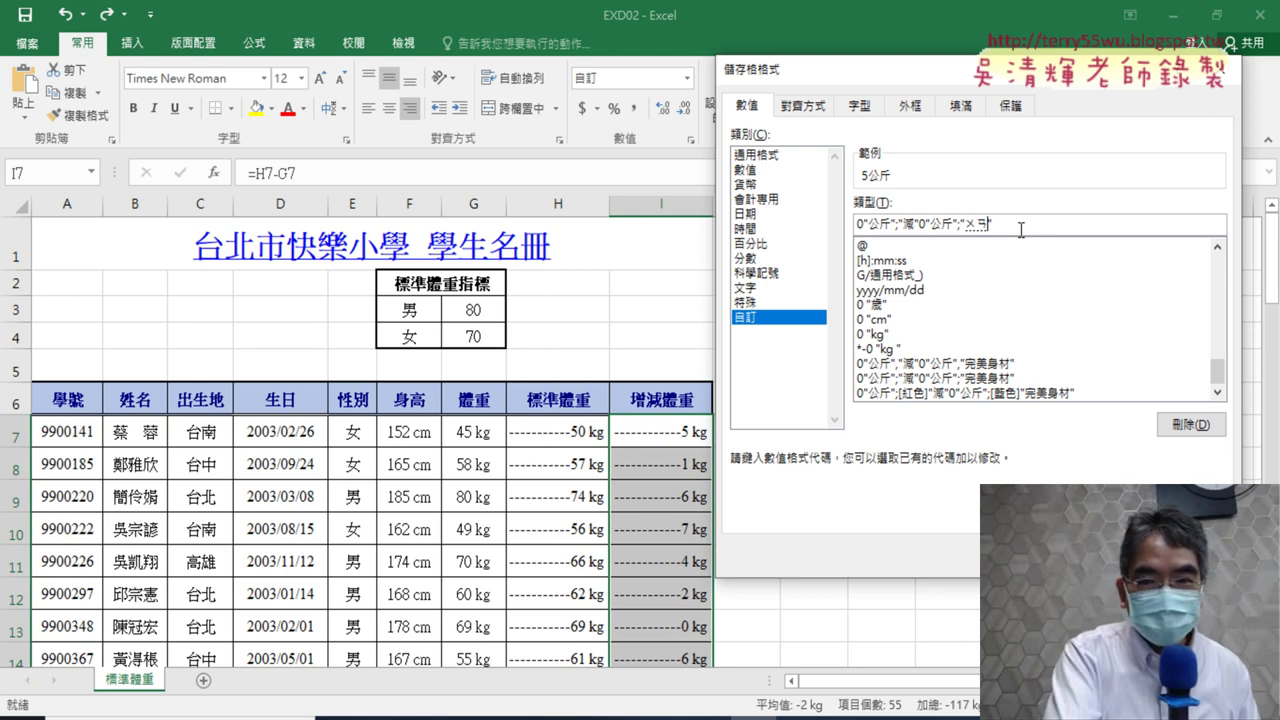
text(瓩几完美身)
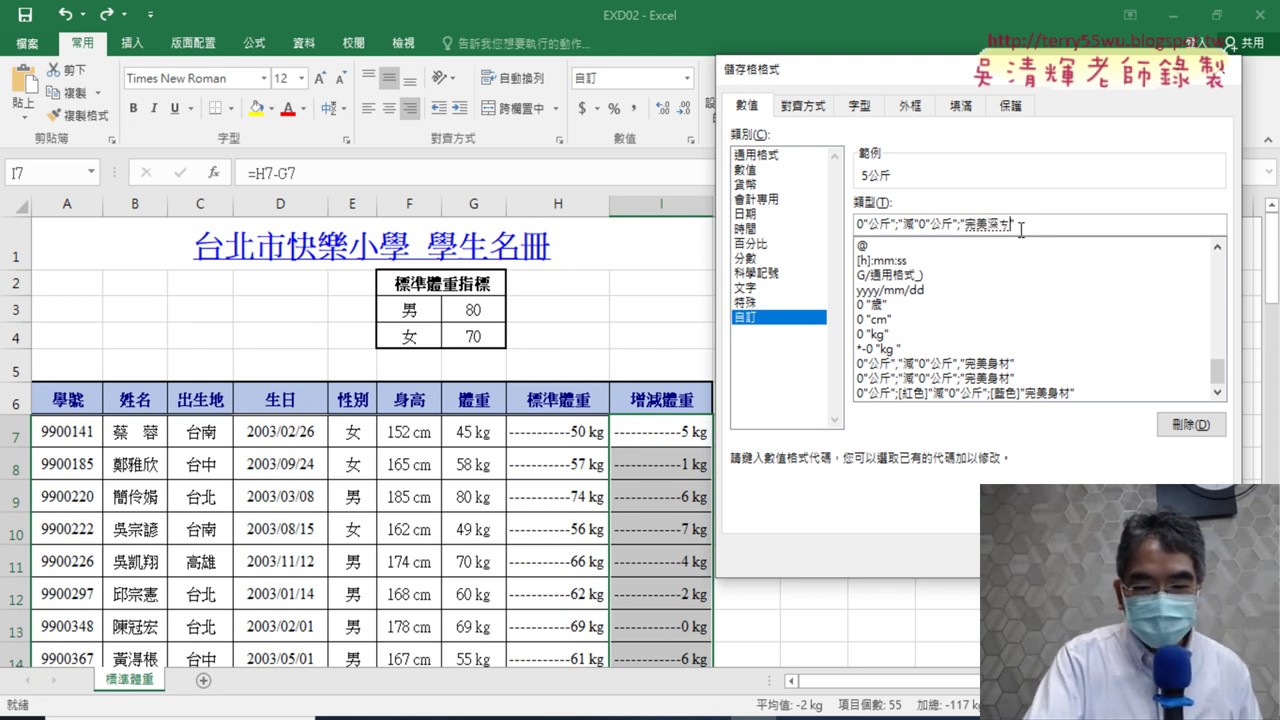
text(材)
- Finish the 完美身材 section and apply 0"公斤";"減"0"公斤";"完美身材" to column I
key(Return)
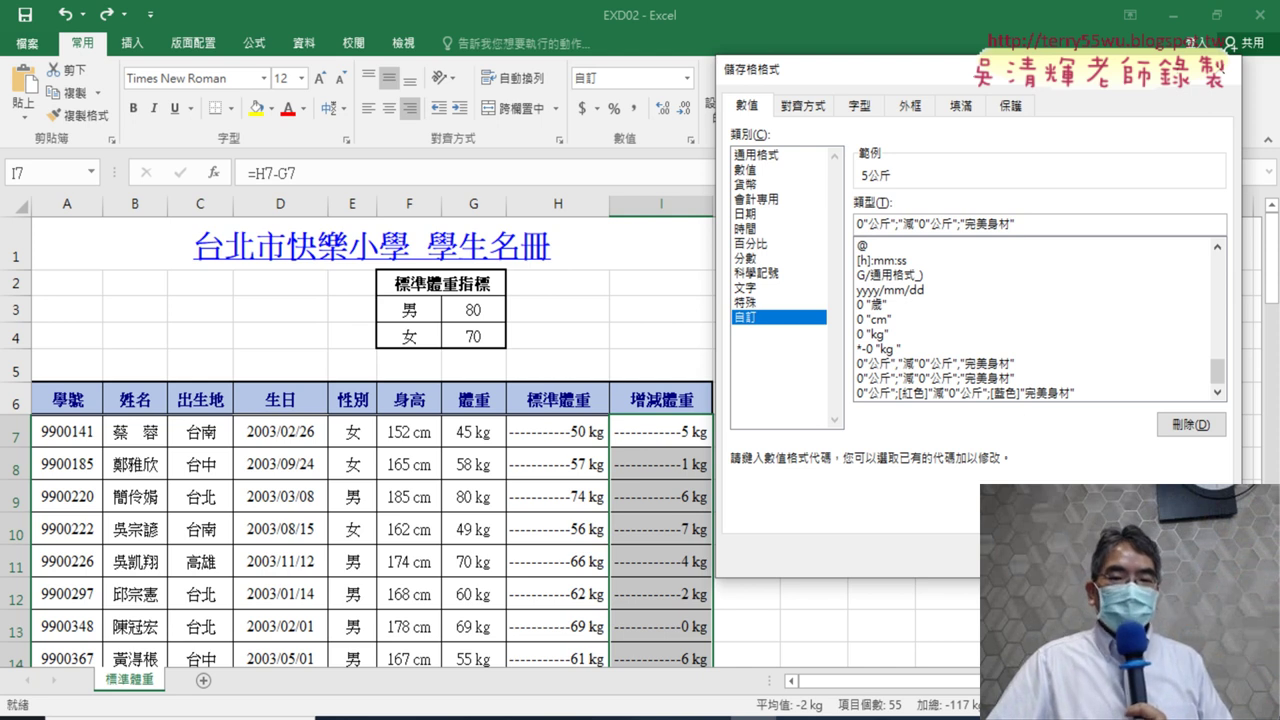
key(Return)
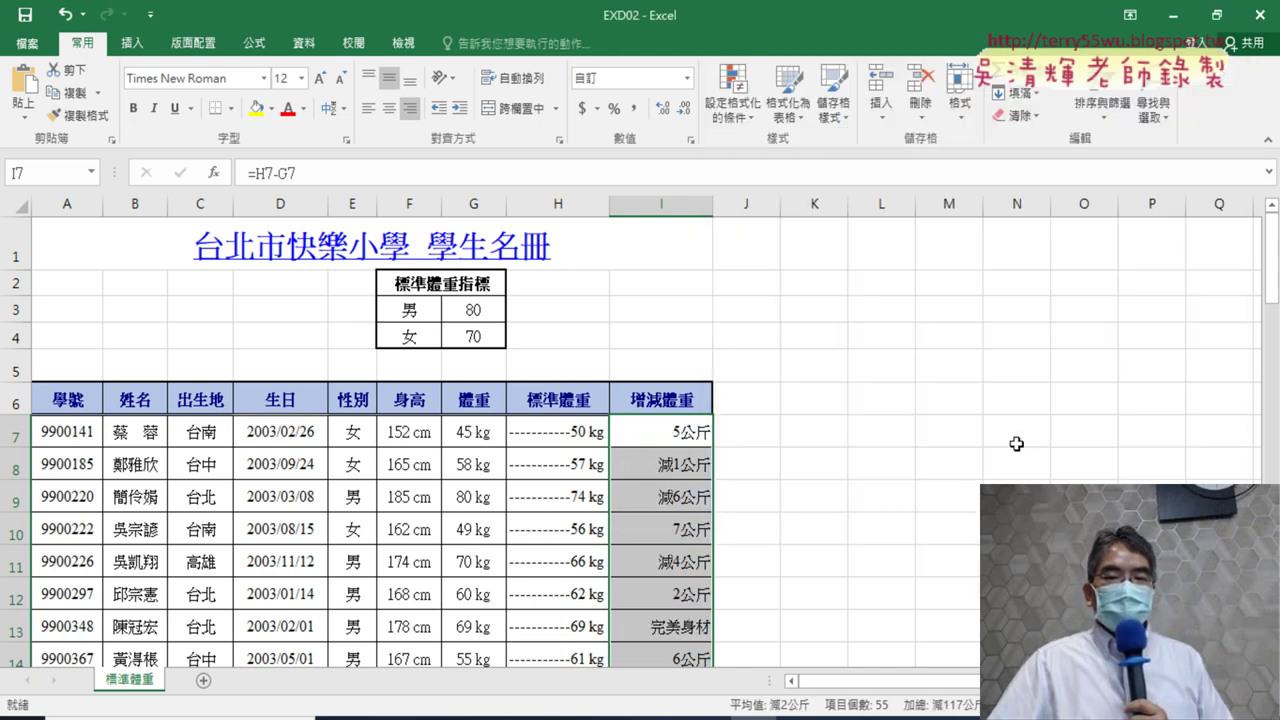
scroll(1006, 437, down, 2)
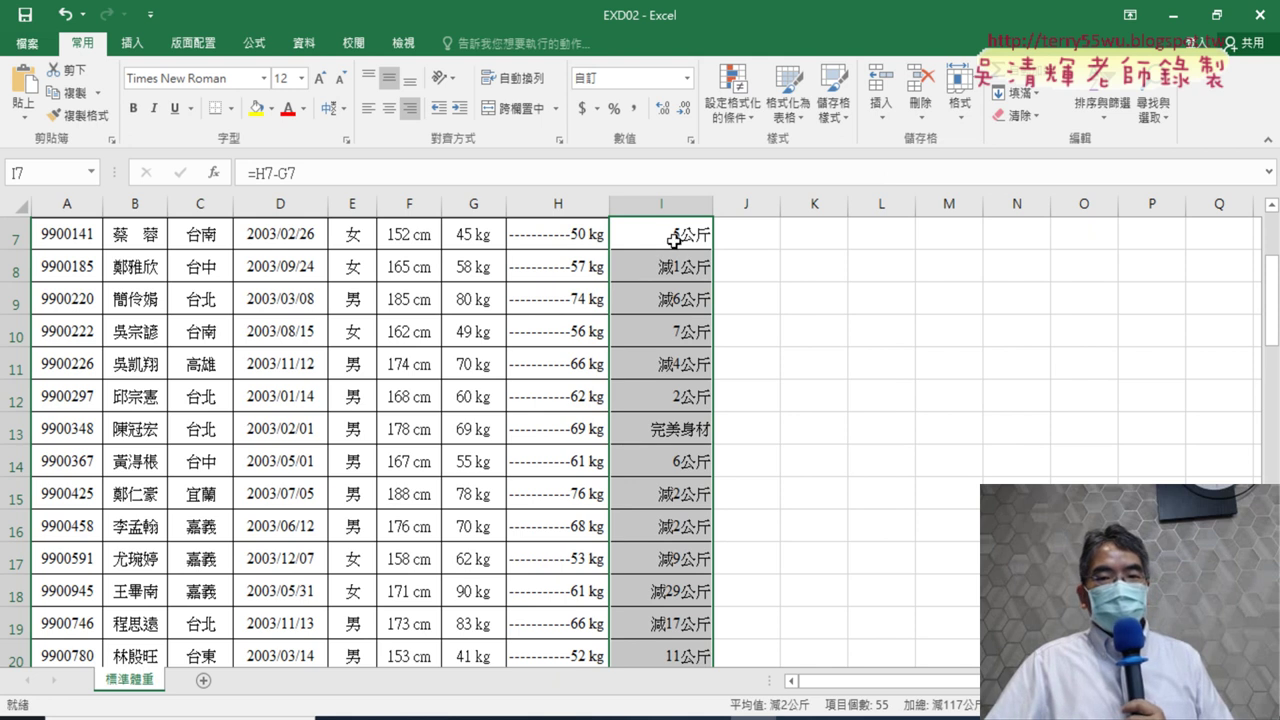
scroll(540, 280, up, 1)
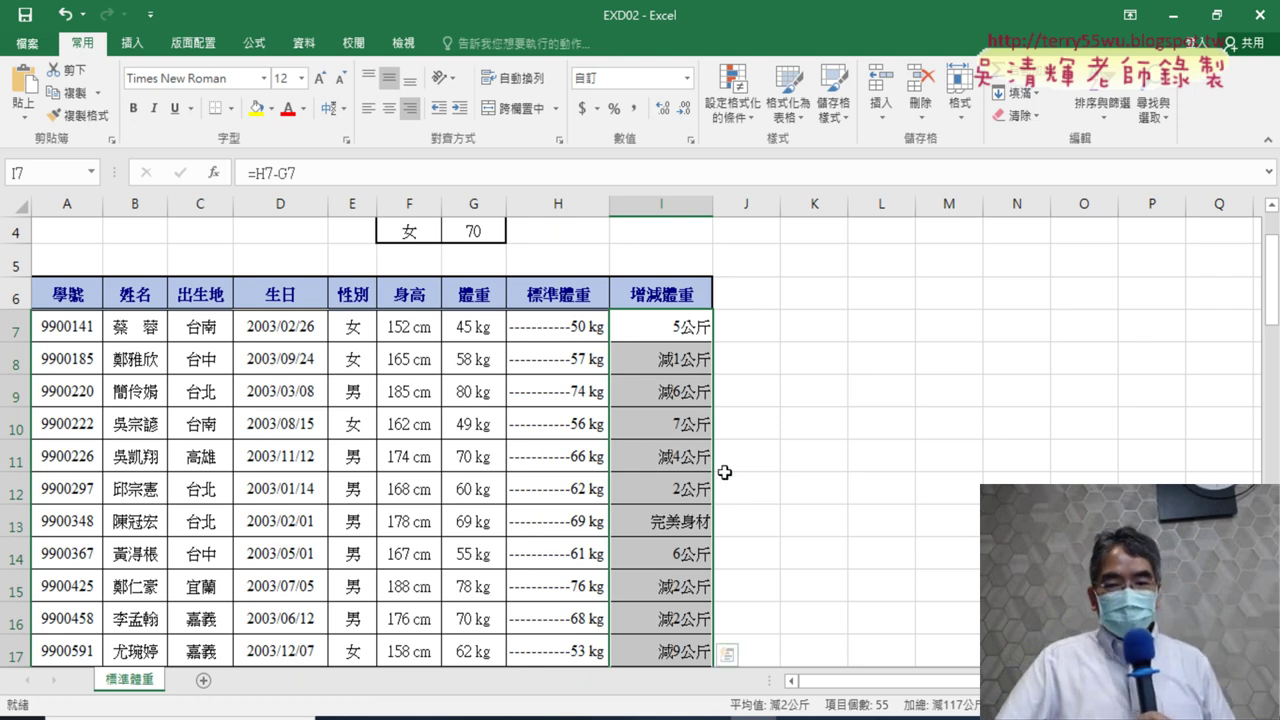
scroll(726, 472, down, 1)
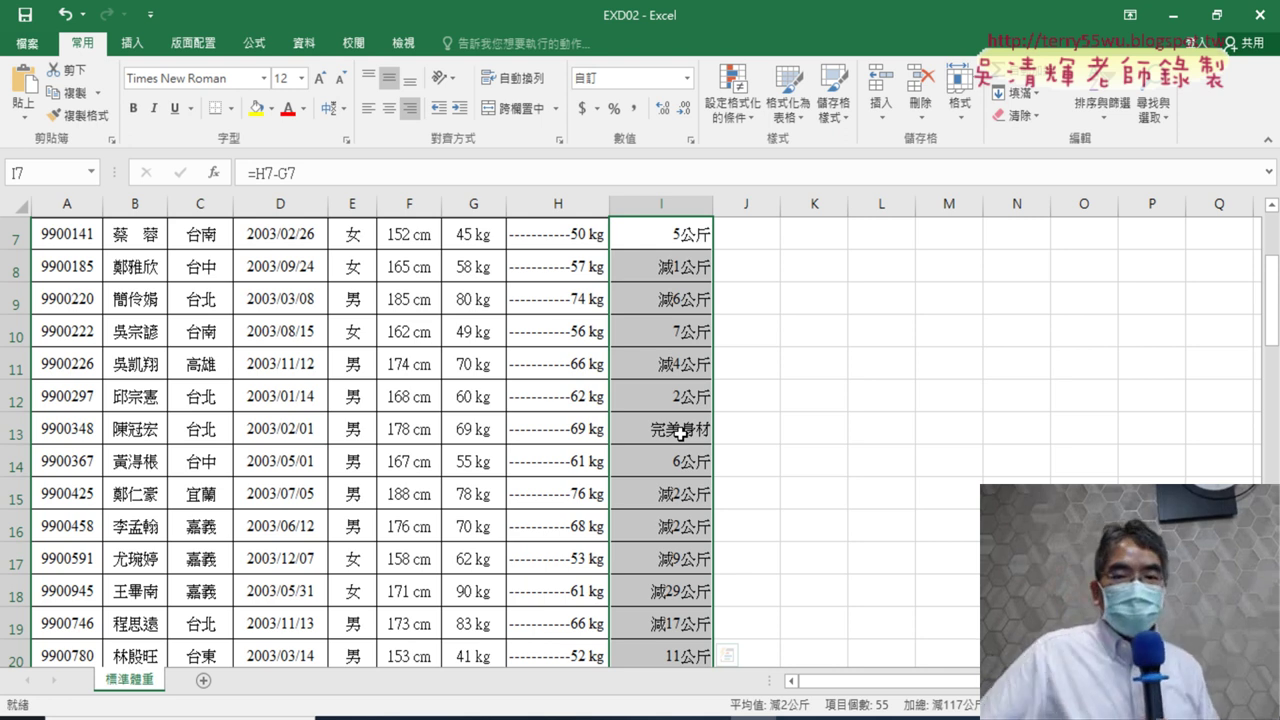
scroll(723, 423, up, 1)
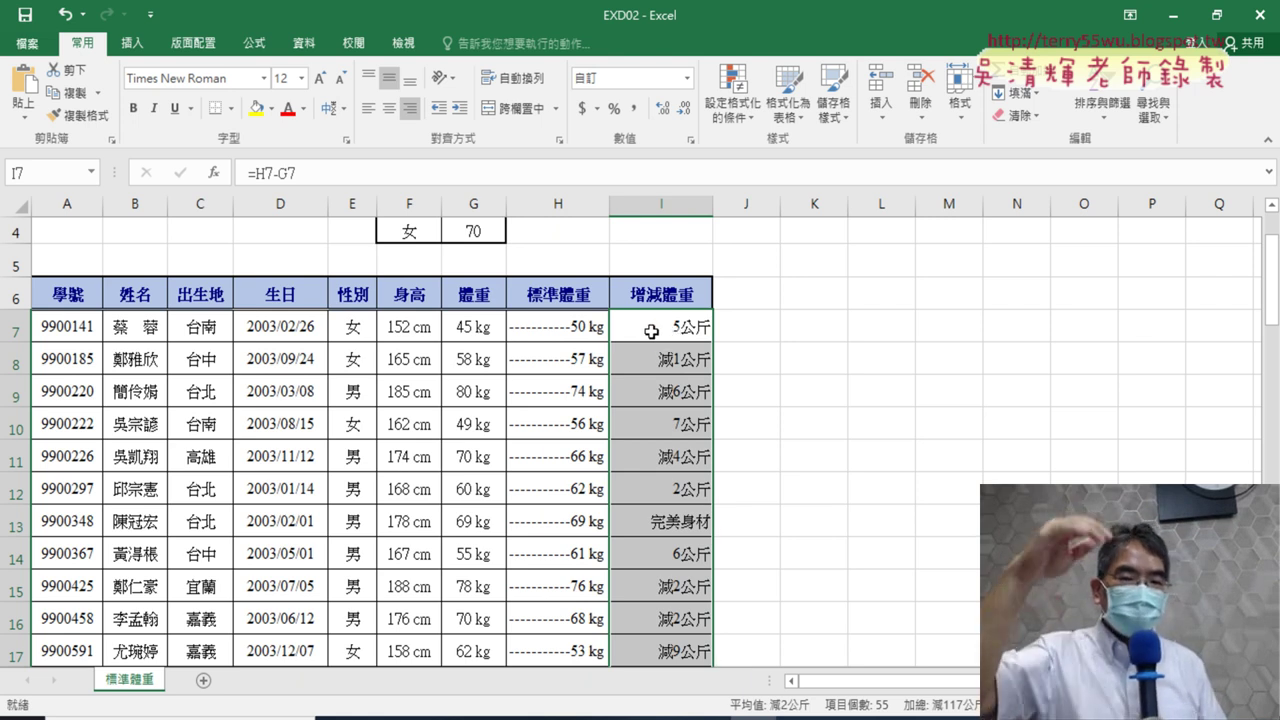
- Reopen Format Cells and insert [紅色] before the loss section, starting [藍色] for 完美身材
right_click(653, 331)
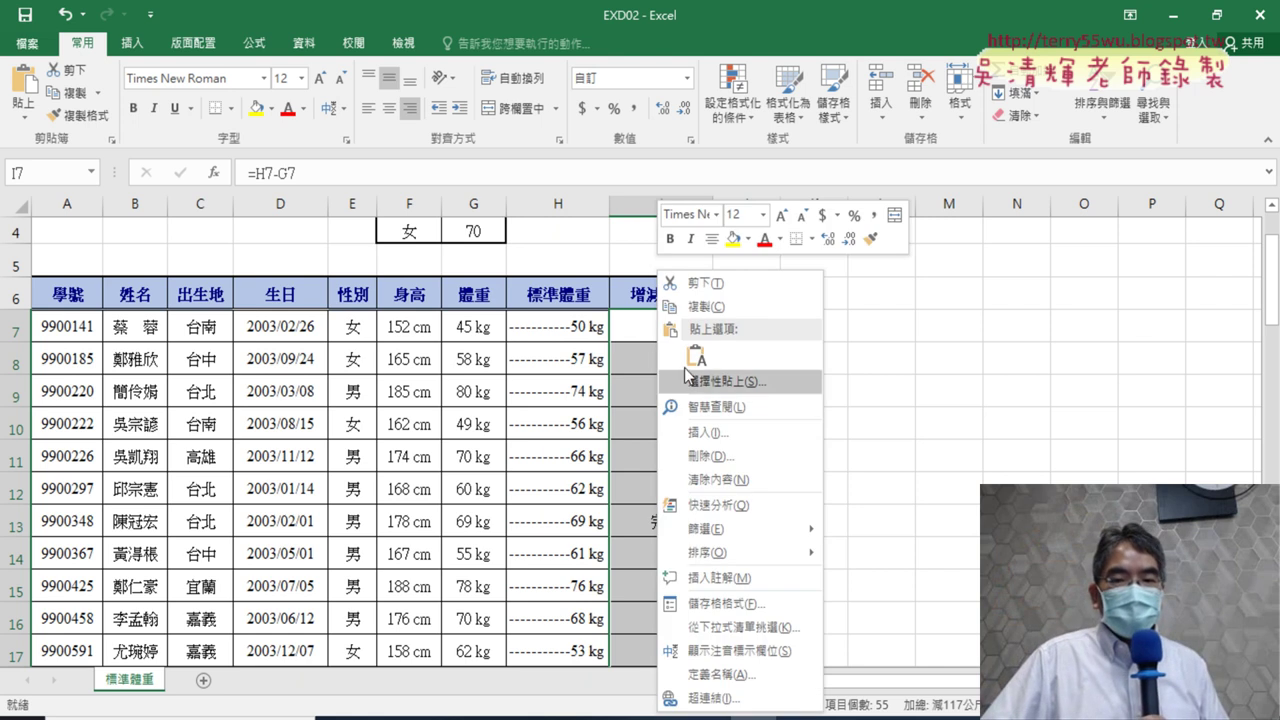
click(722, 604)
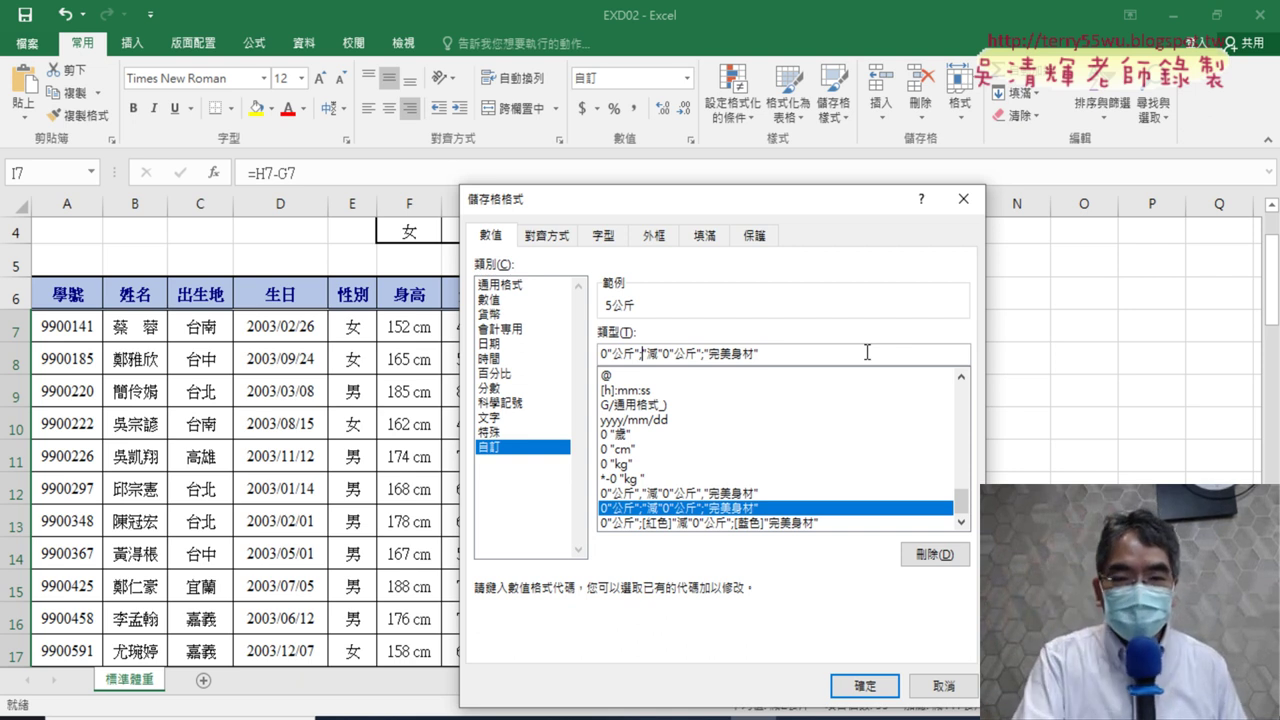
text([)
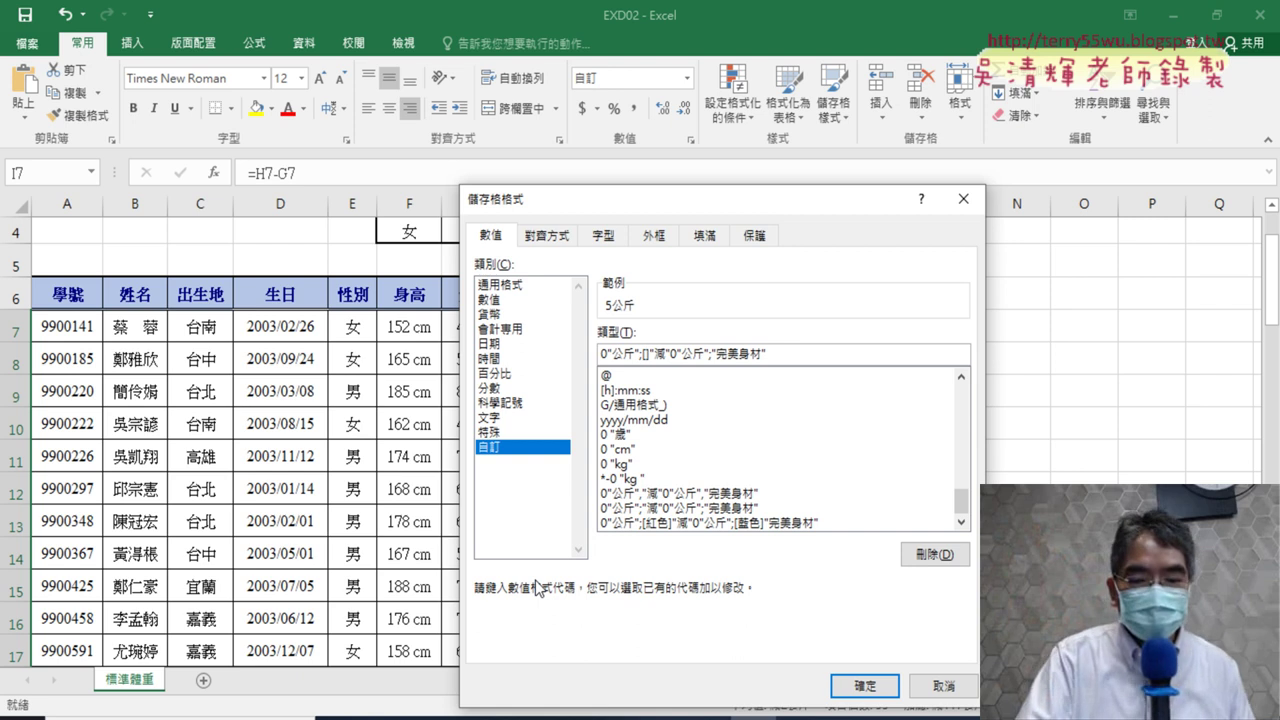
text(ㄏㄨㄥˊ)
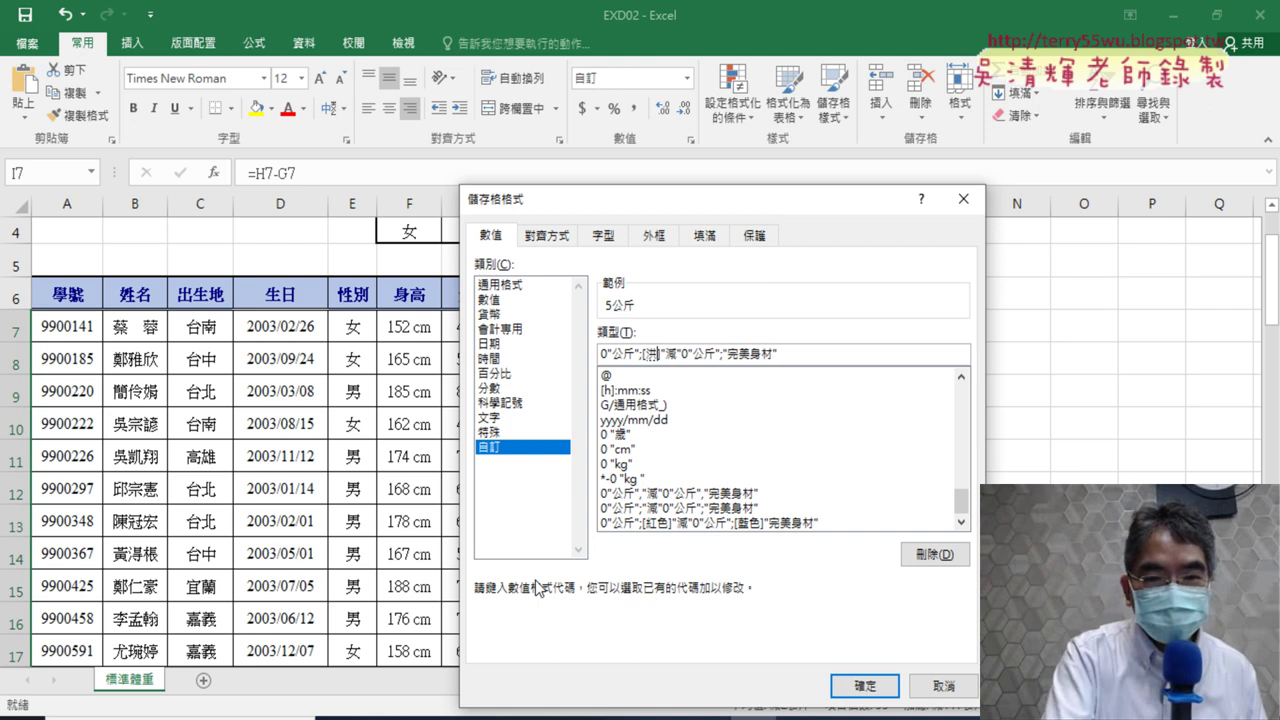
text(ㄙㄜ)
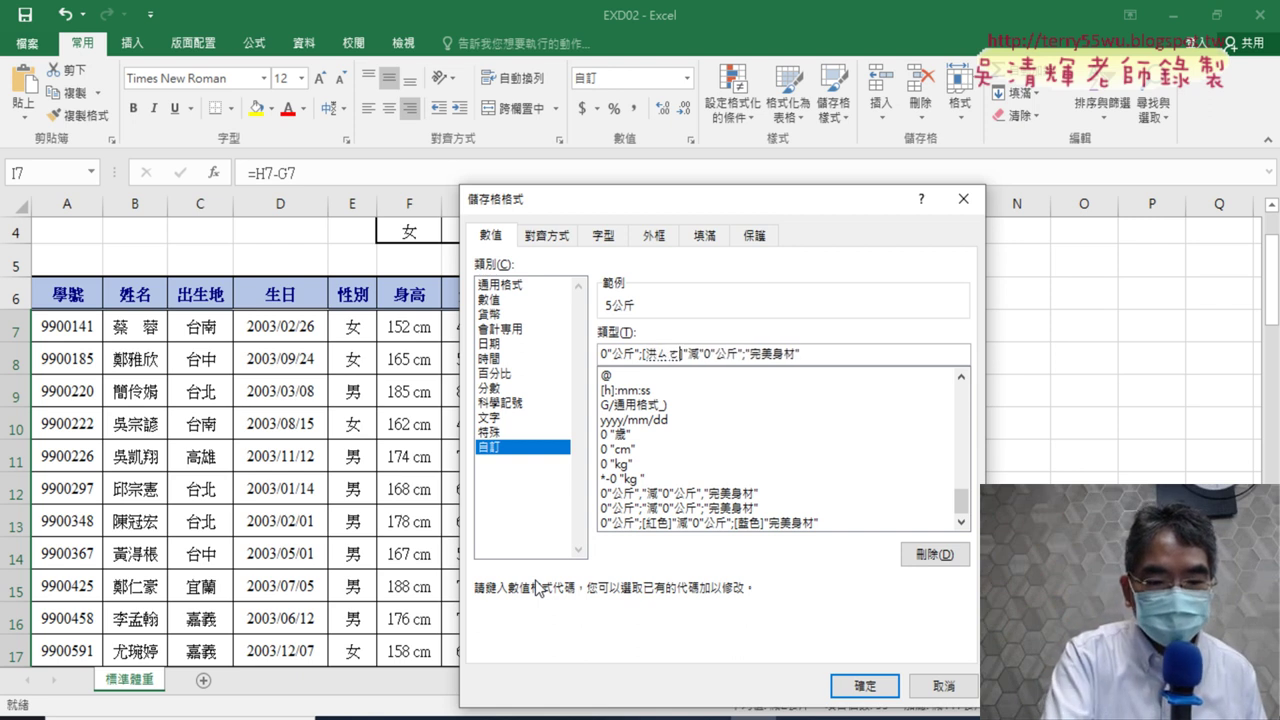
text(ˋ)
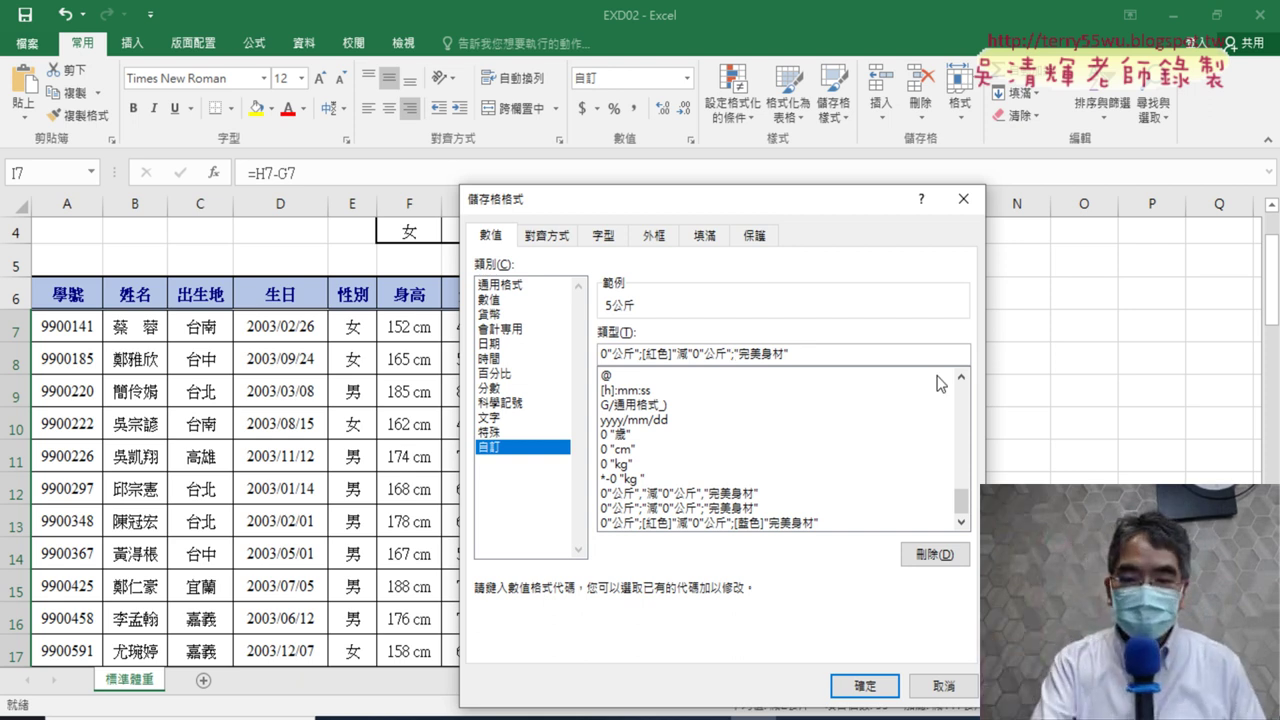
text([])
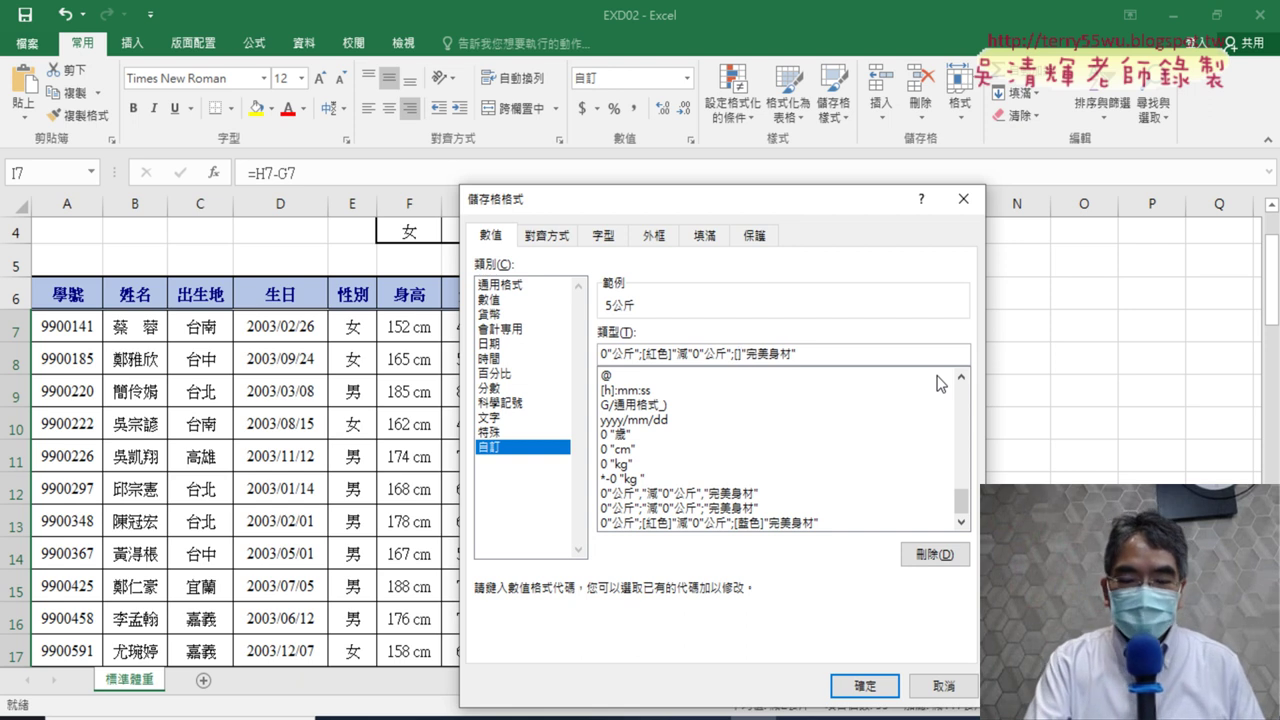
text(ㄌ)
text(ㄢˊ)
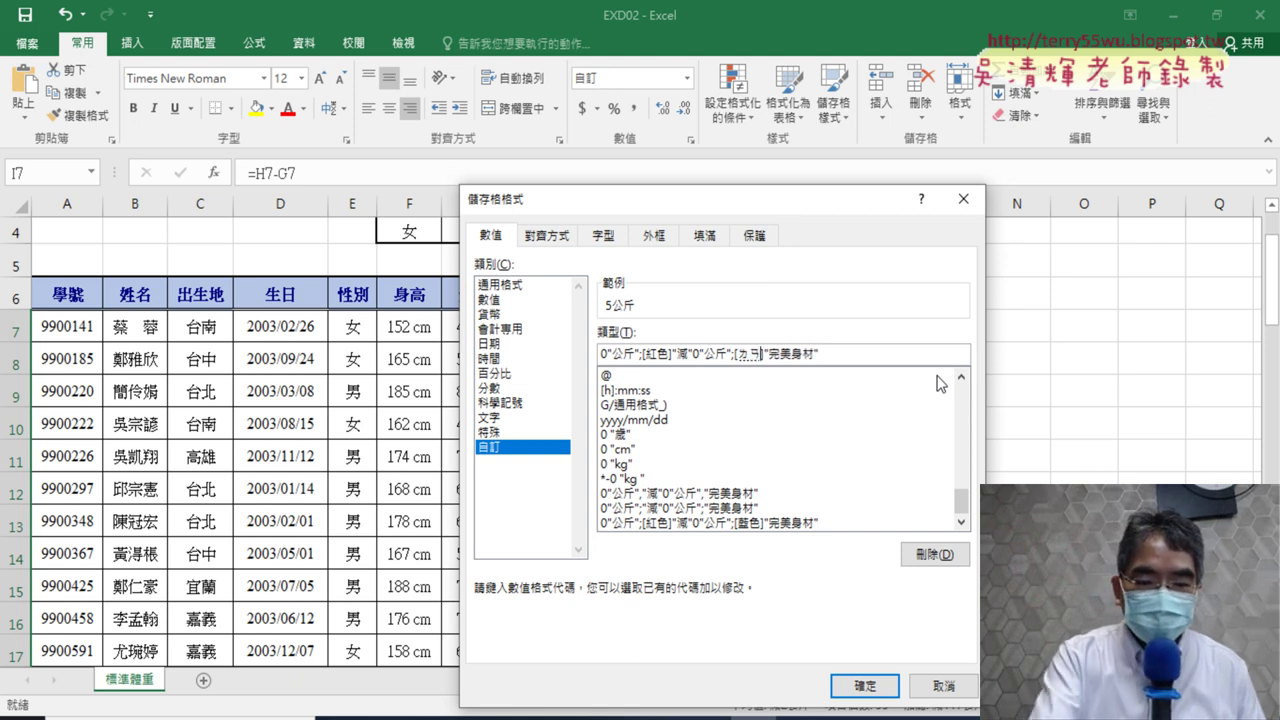
text(ㄙㄜ)
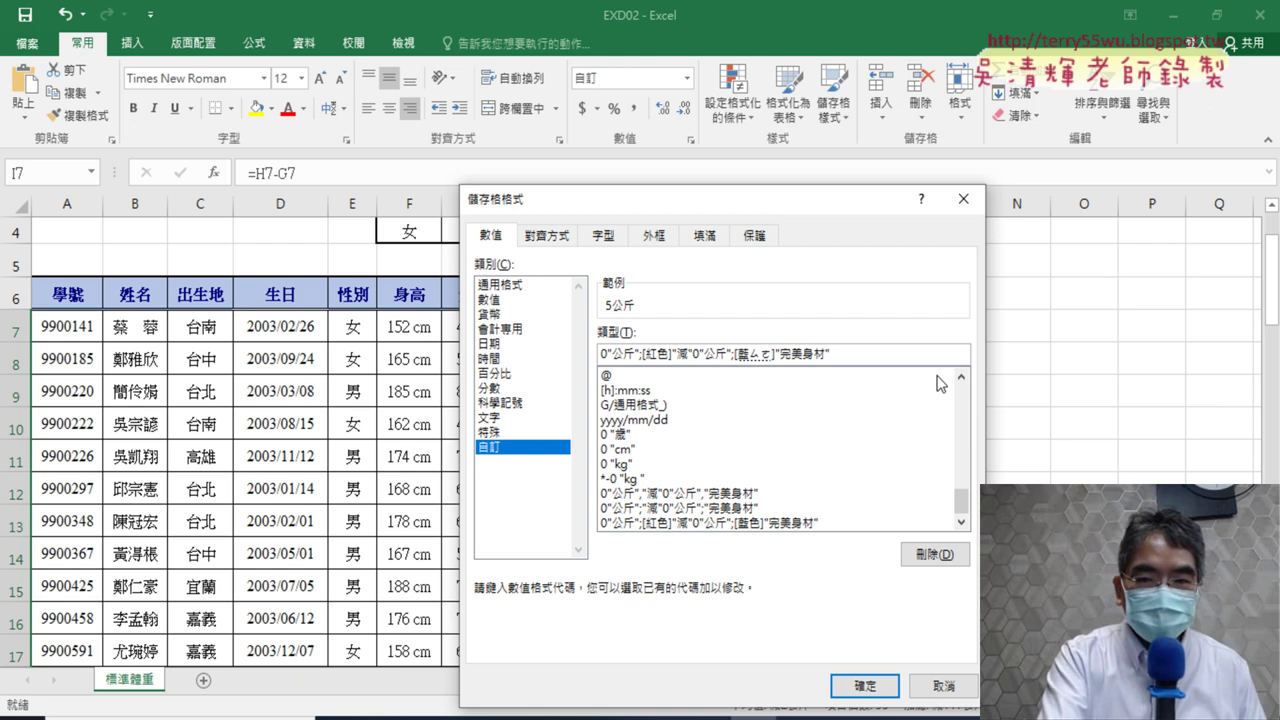
text(ˋ)
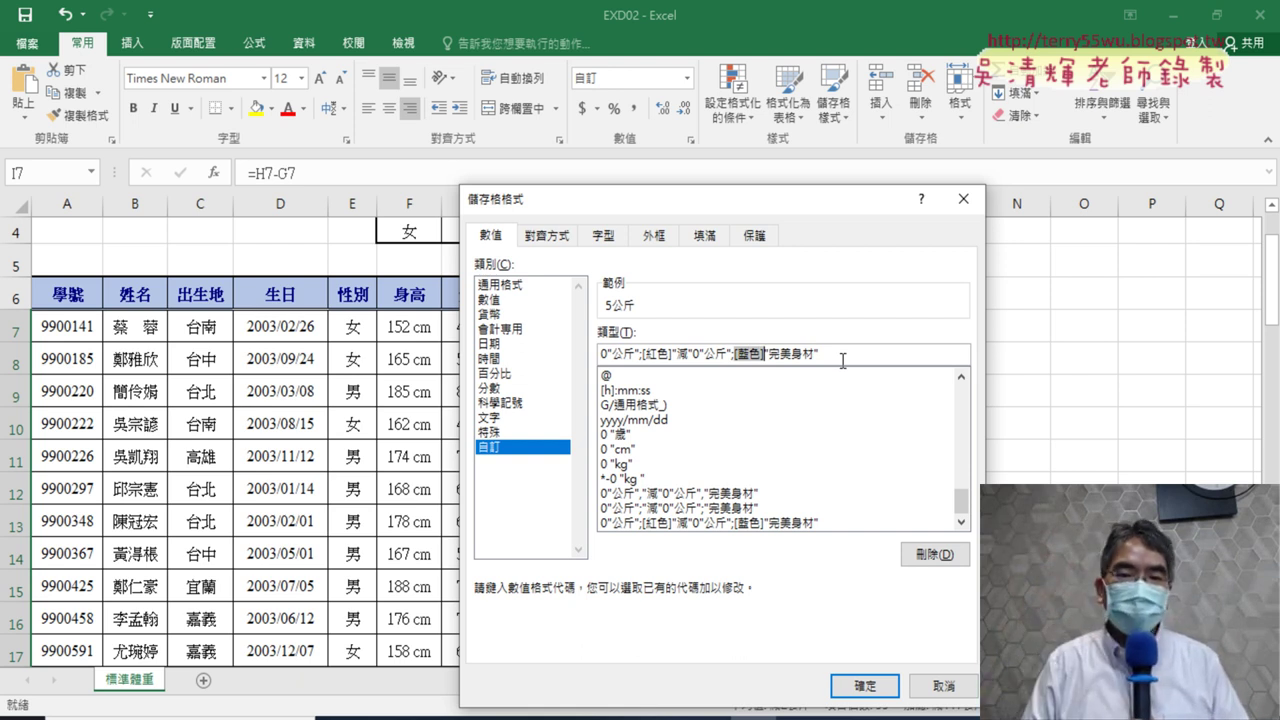
- Confirm the coloured custom format so column I shows red losses and blue 完美身材
click(866, 687)
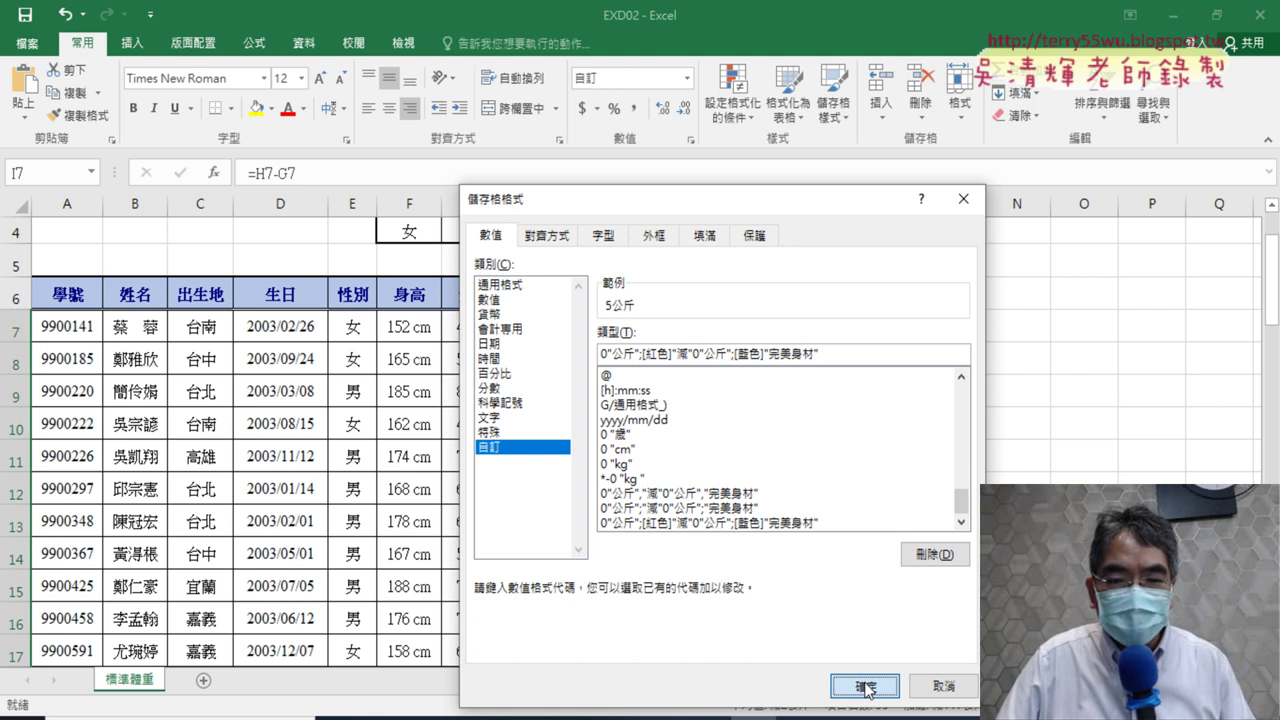
click(866, 687)
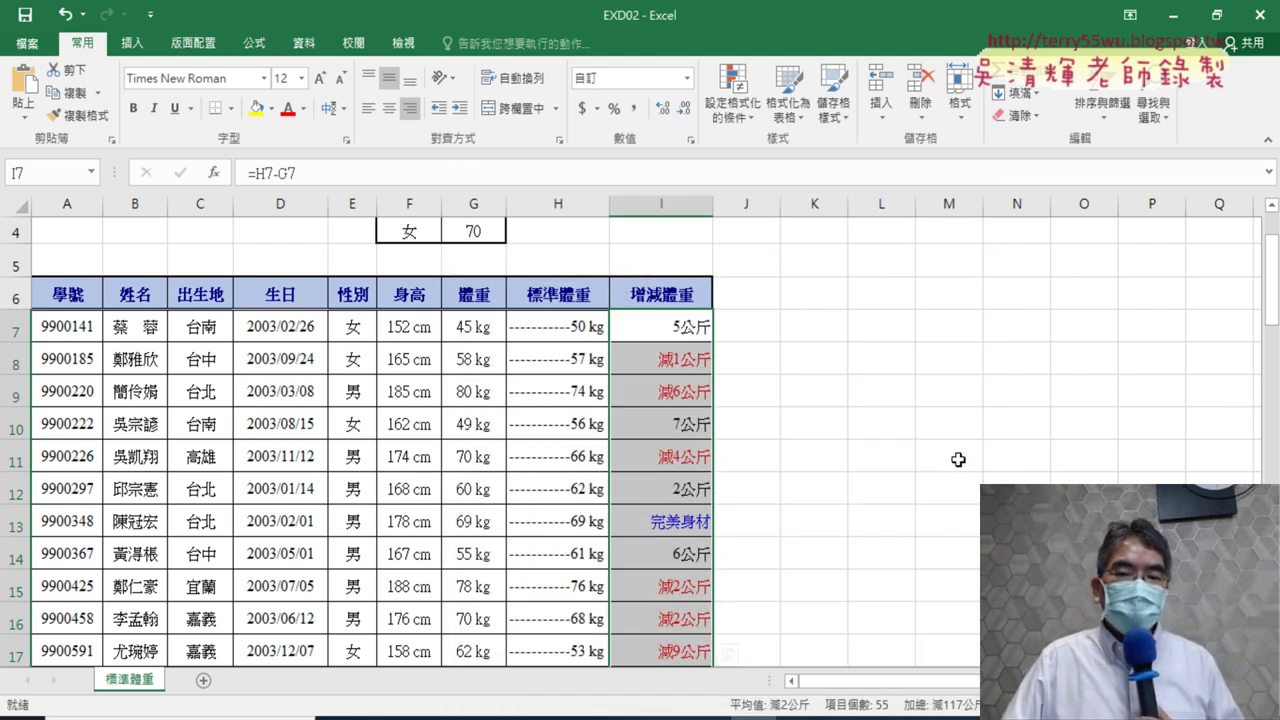
scroll(958, 459, down, 2)
scroll(957, 457, up, 2)
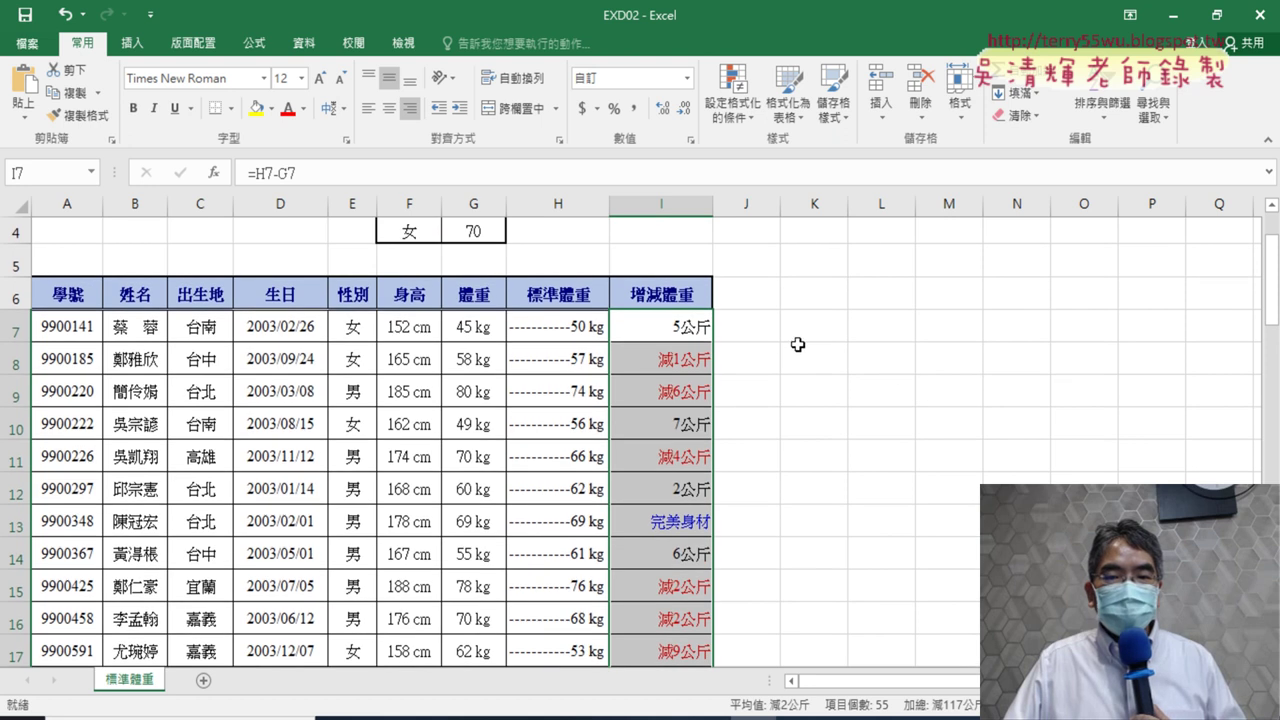
- Check the formulas in I7 and I8, then switch to the TQC_EXCEL2016題目.pdf task sheet
click(797, 344)
click(677, 326)
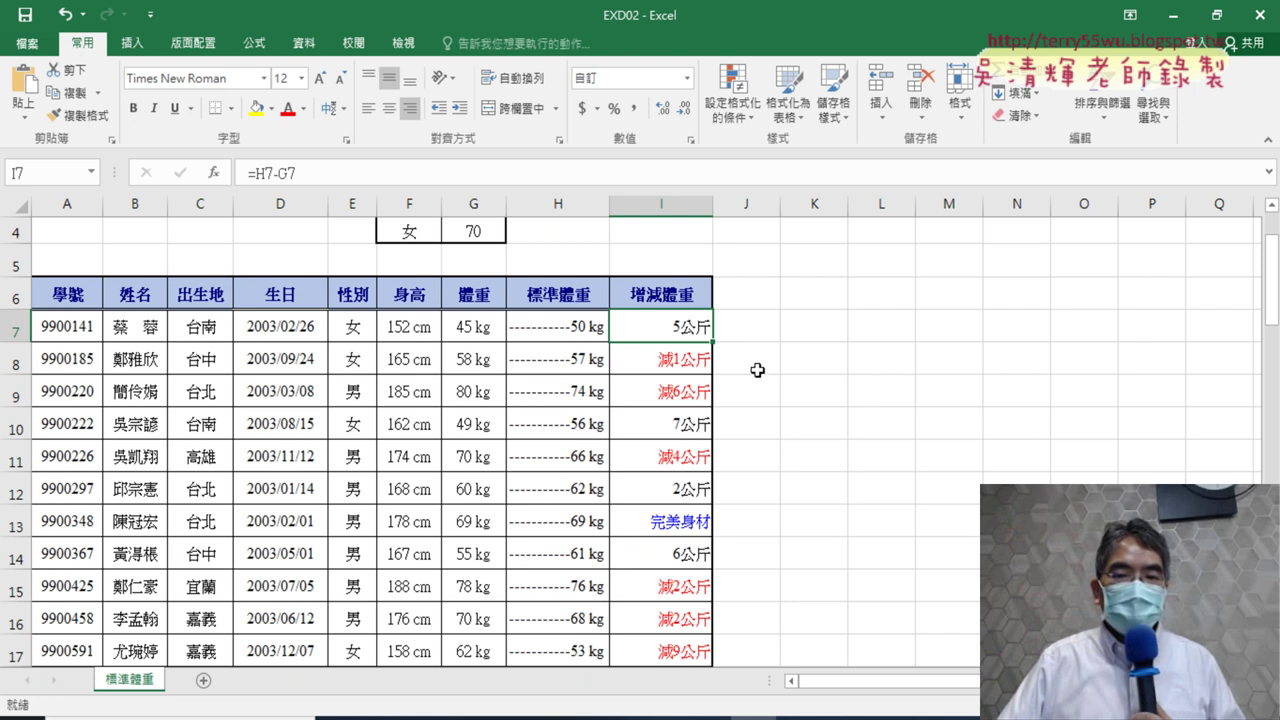
click(690, 362)
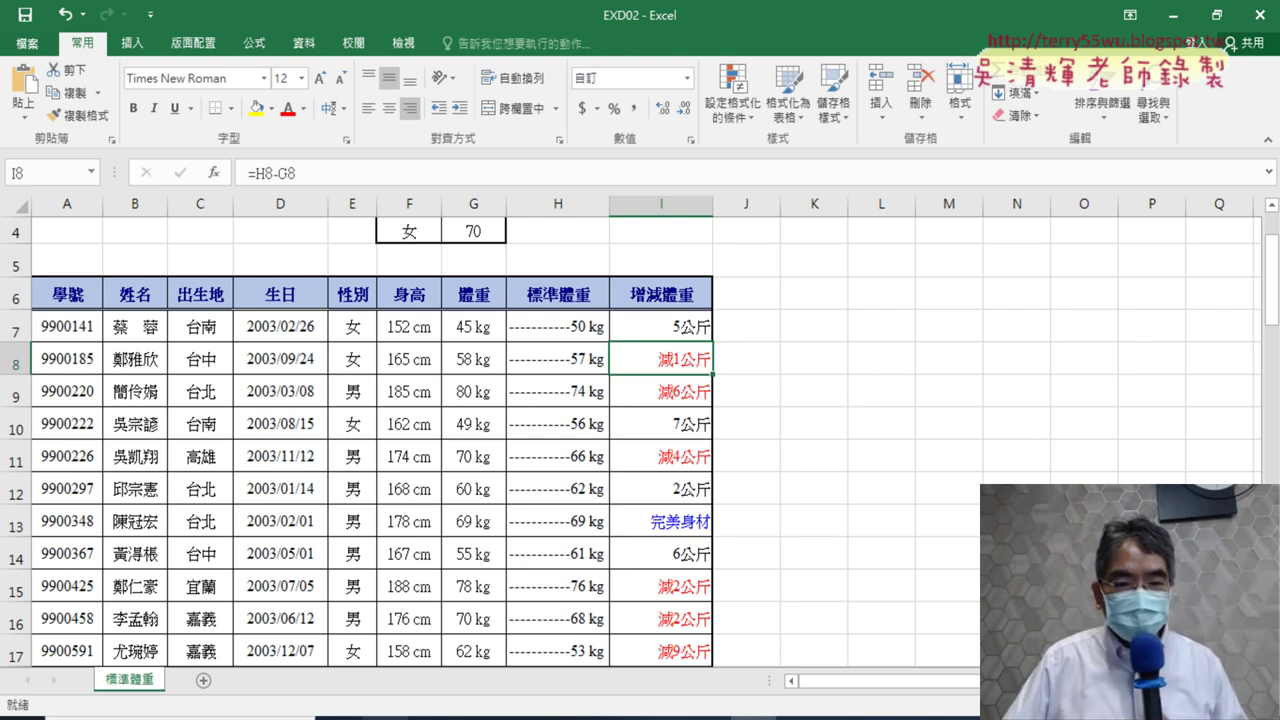
click(382, 665)
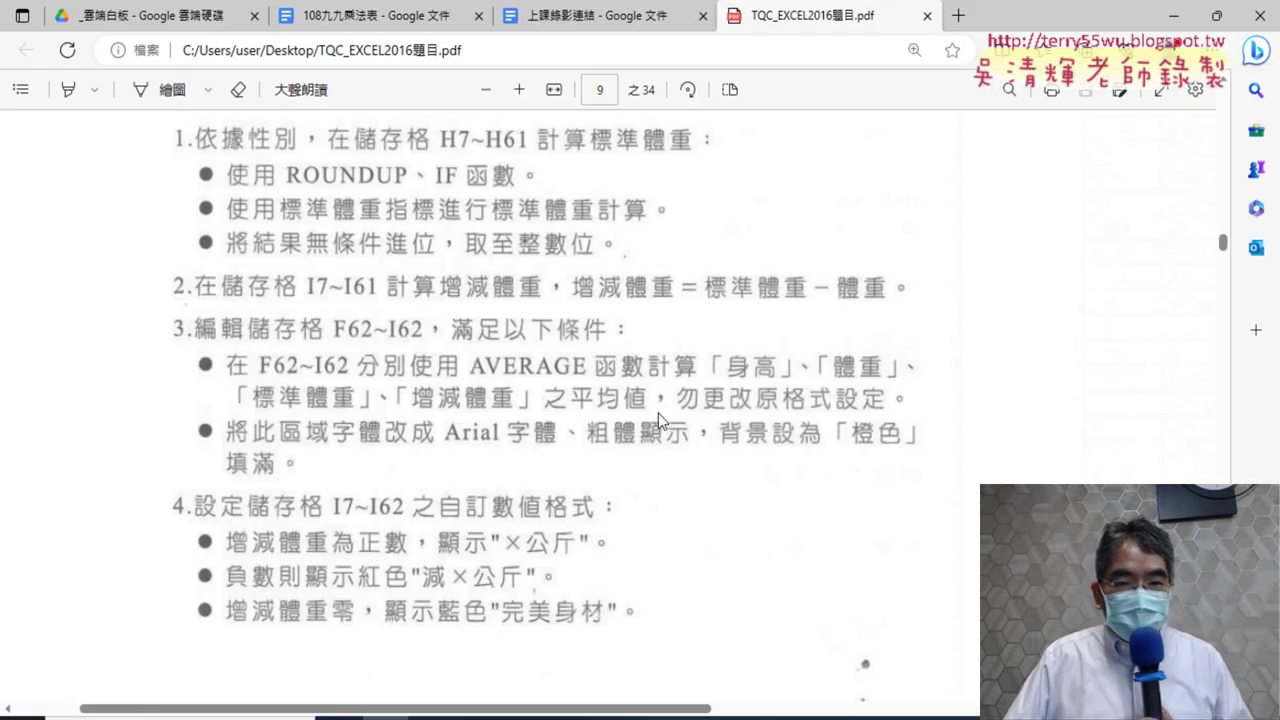
scroll(291, 427, down, 2)
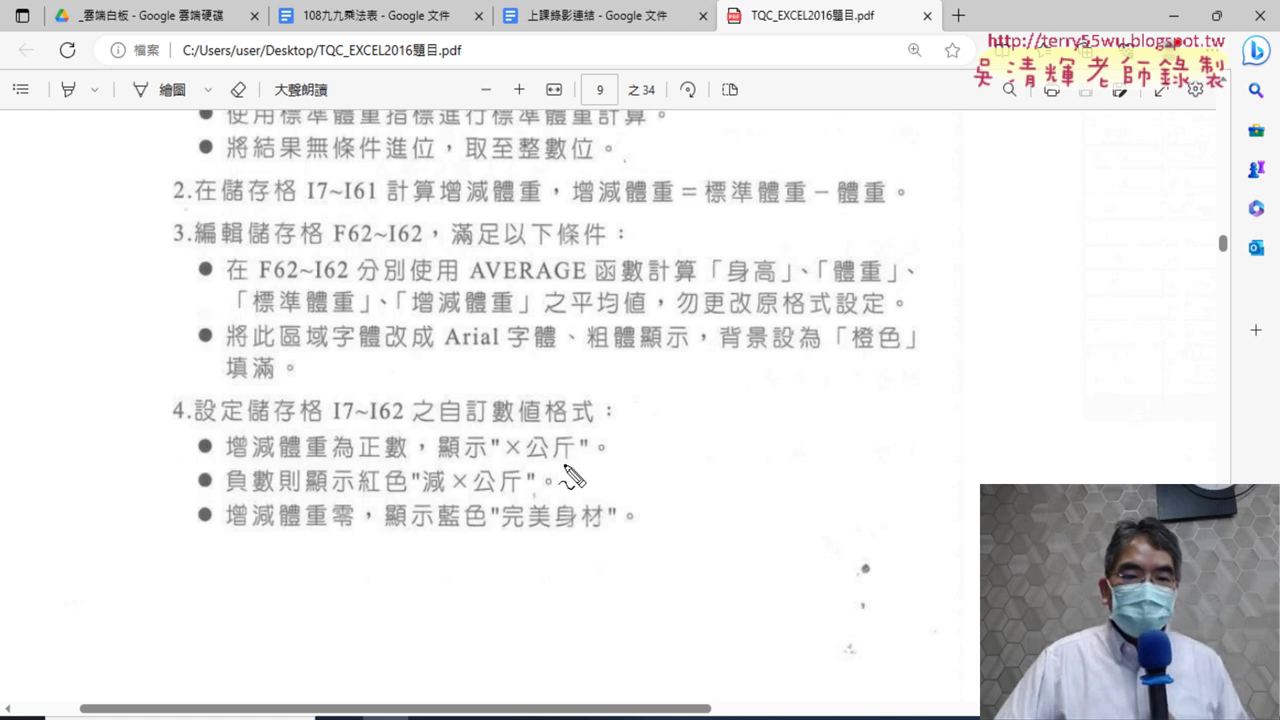
mouse_move(440, 465)
mouse_down()
mouse_move(482, 474)
mouse_move(460, 492)
mouse_up()
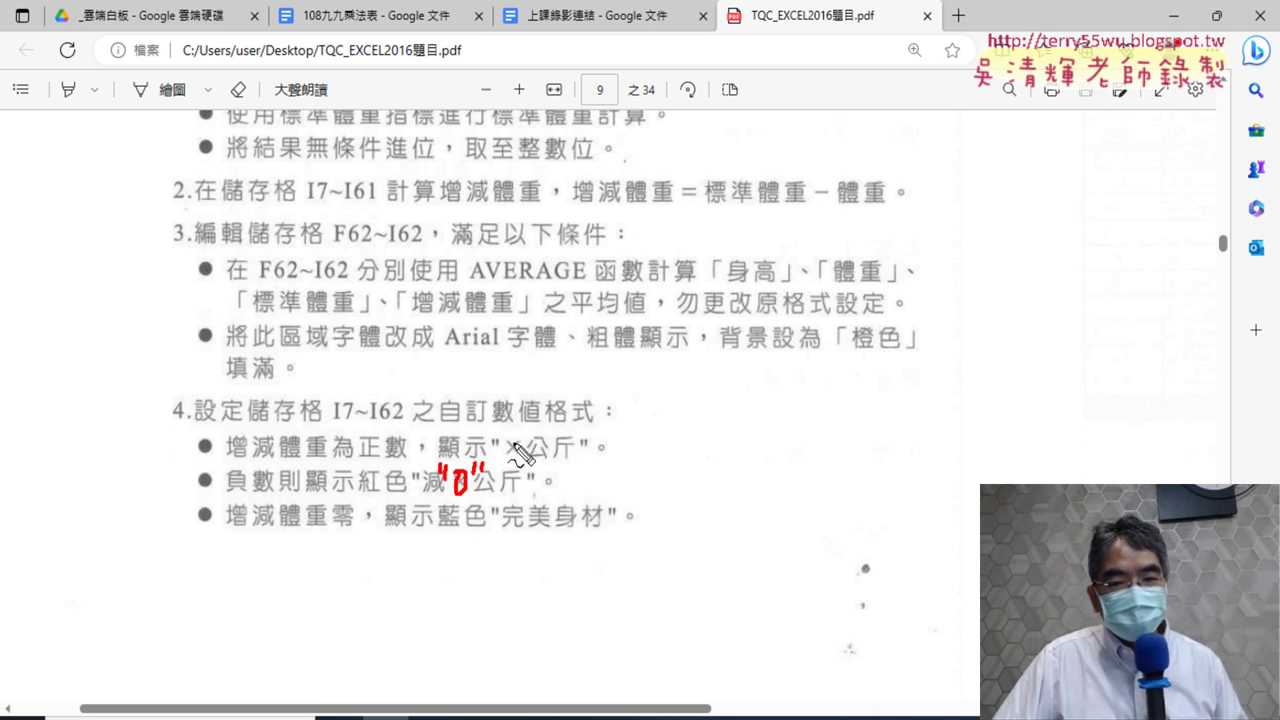
mouse_move(476, 463)
mouse_down()
mouse_move(480, 430)
mouse_move(512, 447)
mouse_up()
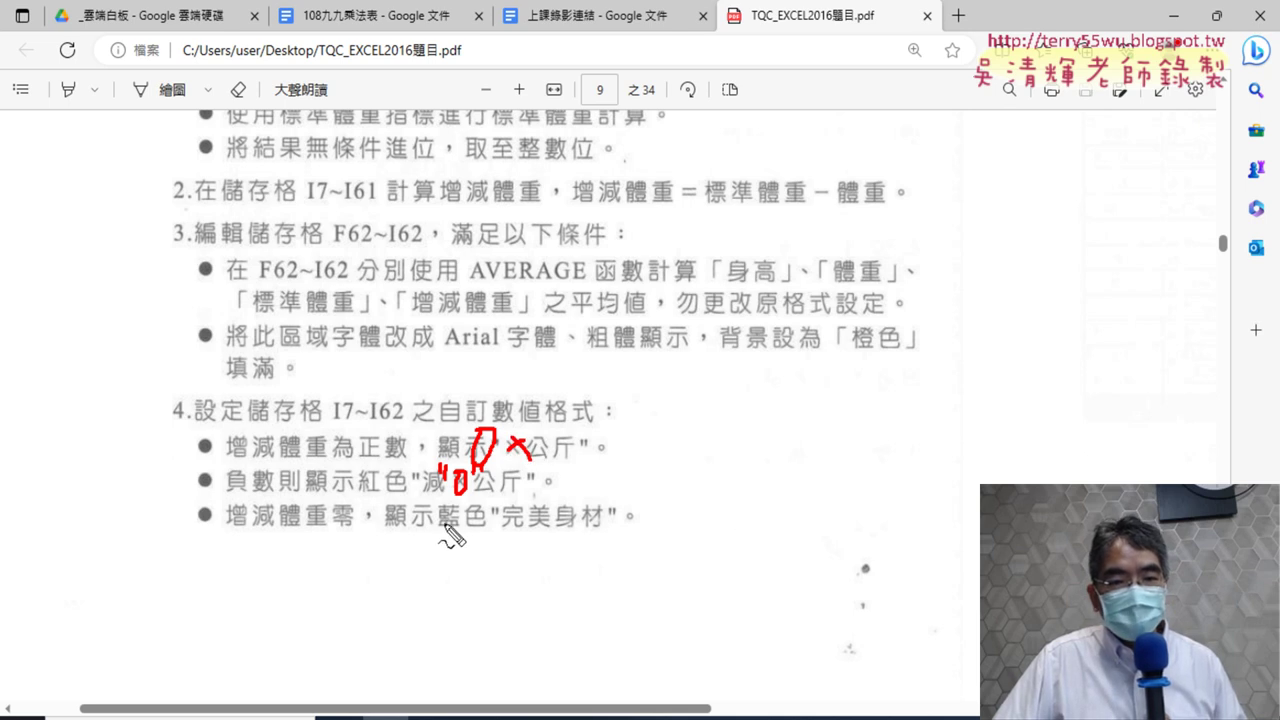
mouse_move(428, 510)
mouse_down()
mouse_move(440, 524)
mouse_move(486, 524)
mouse_up()
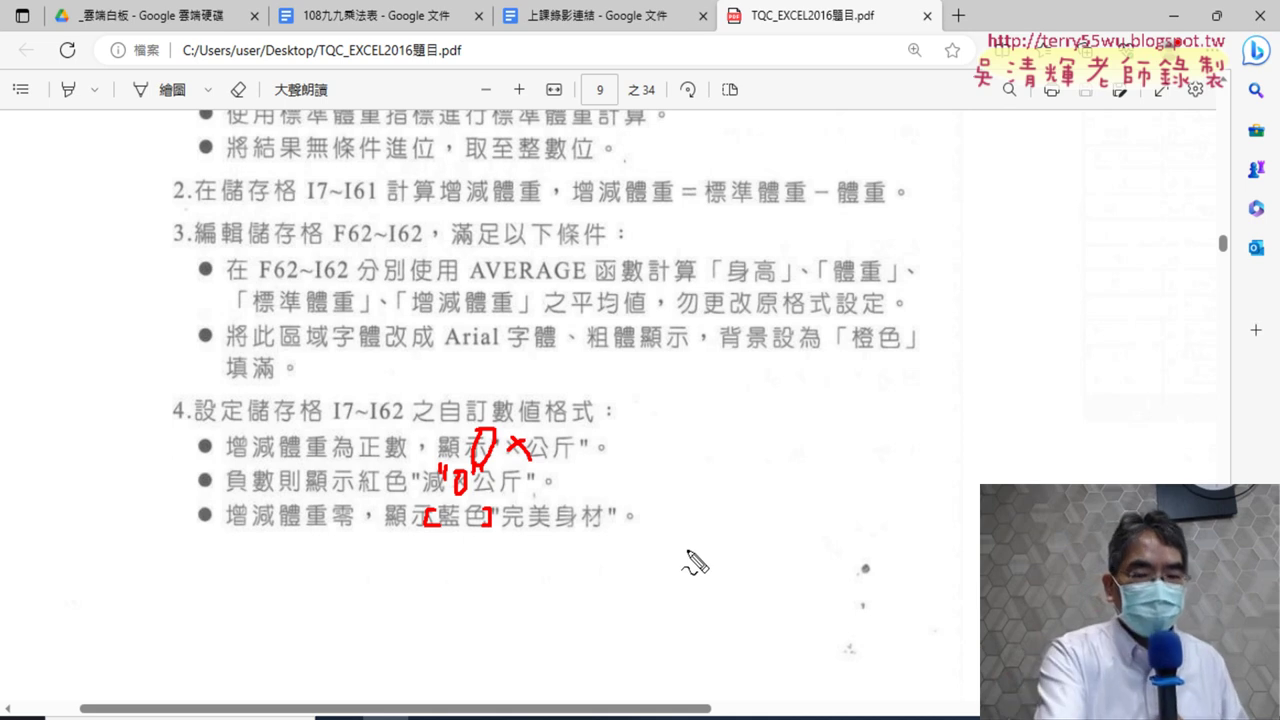
key(Escape)
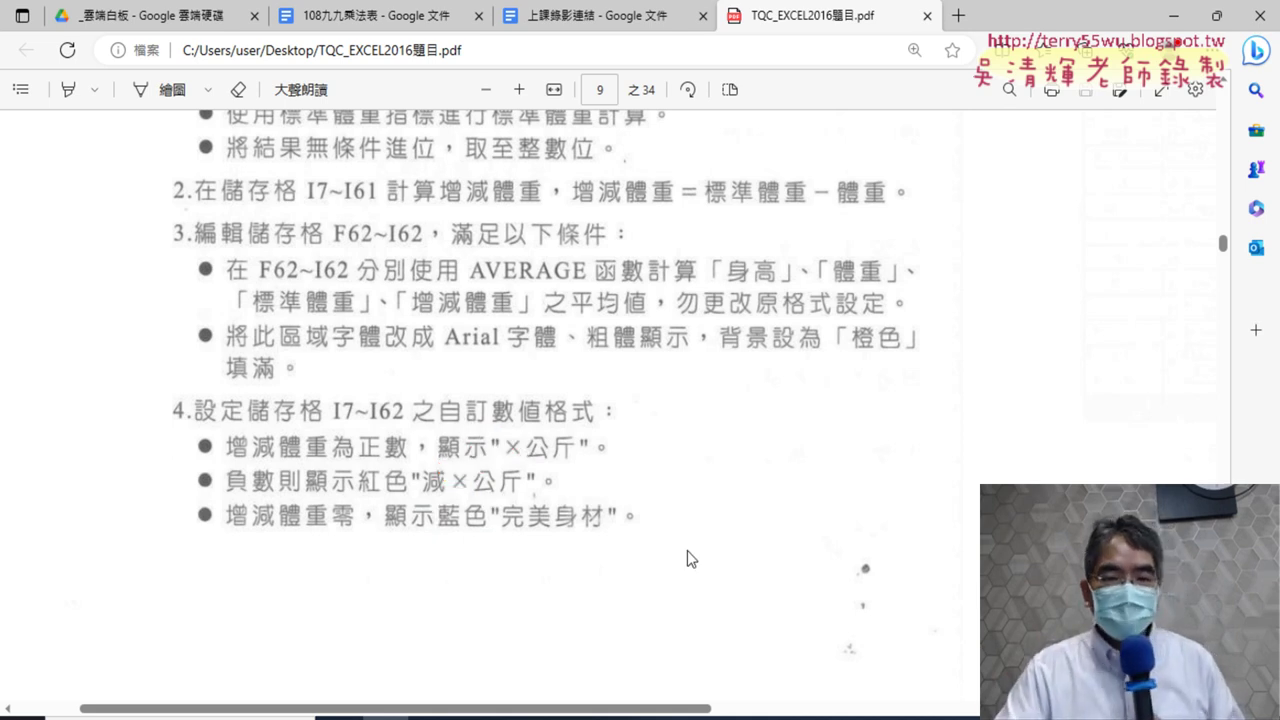